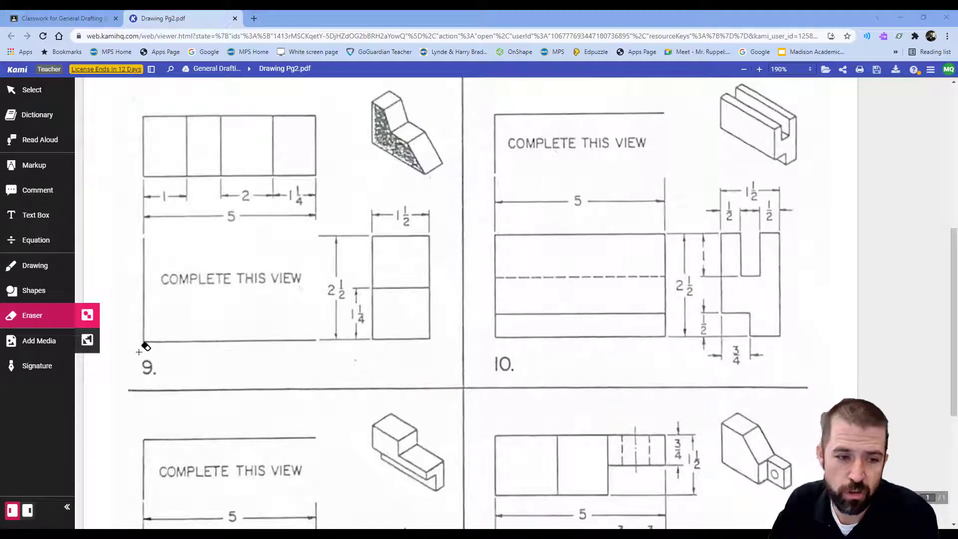
- Sketch three stacked black rectangles across exercise 10's incomplete top view and a green horizontal line through the middle one
left_click(38, 293)
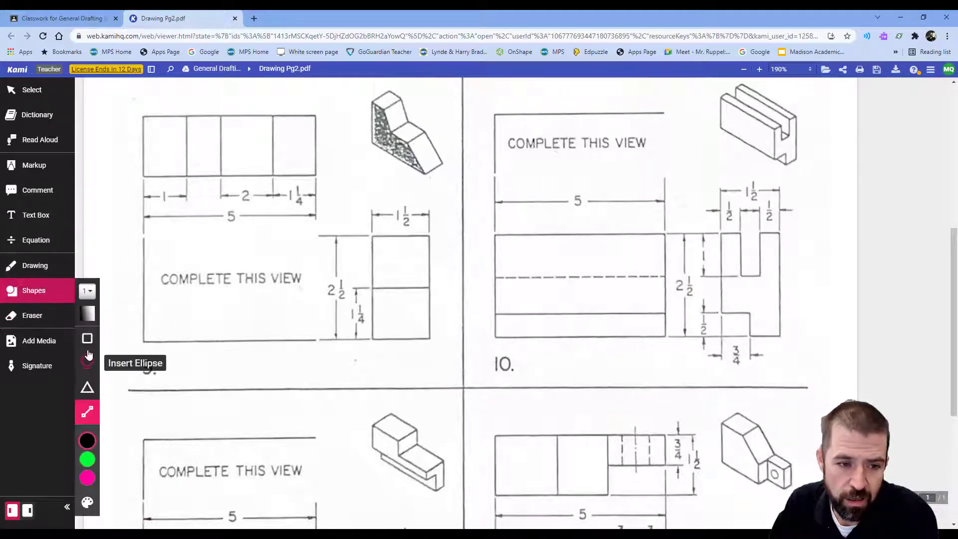
left_click(87, 339)
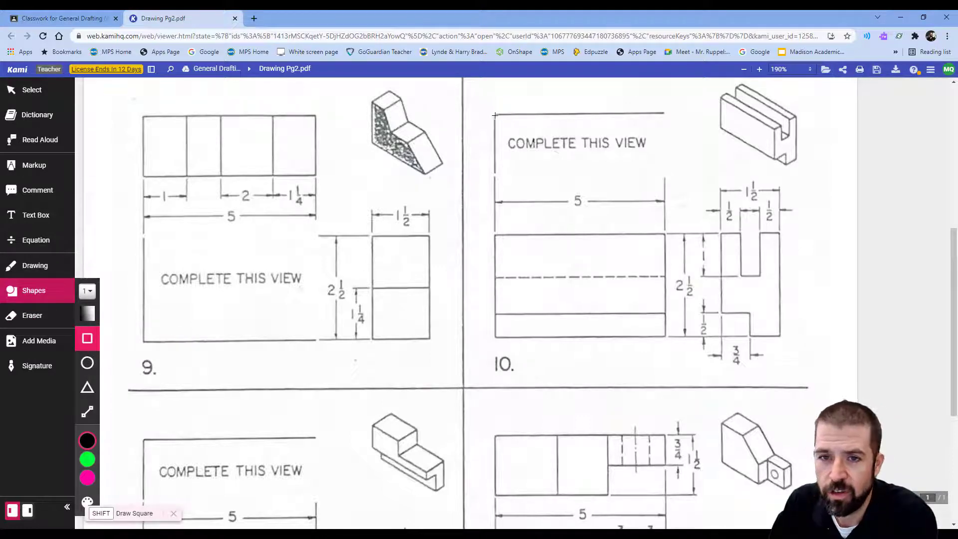
left_click_drag(495, 115, 663, 132)
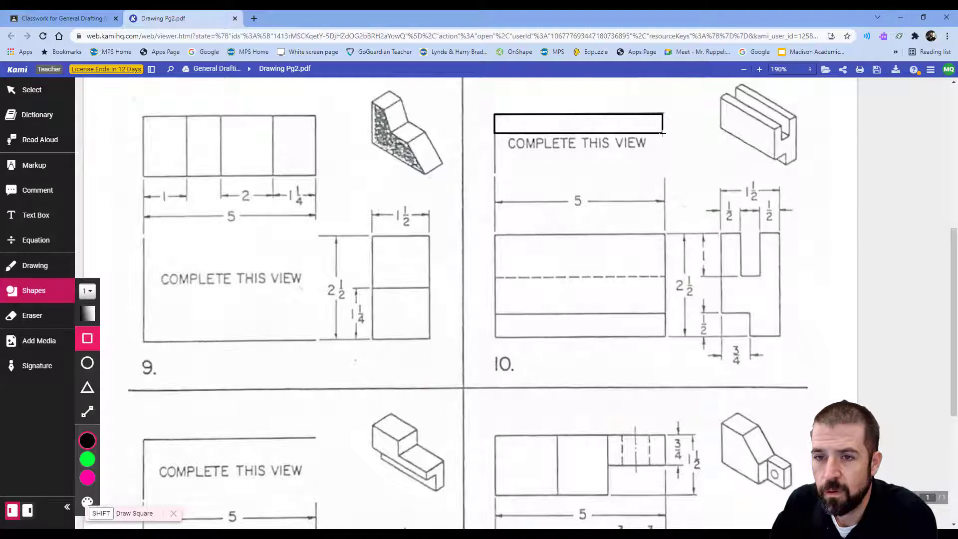
left_click_drag(516, 134, 680, 155)
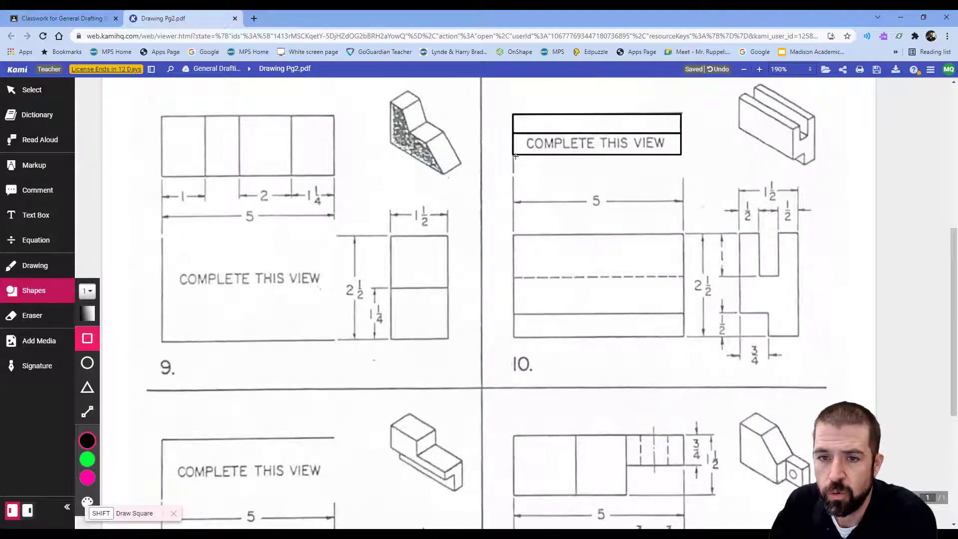
left_click_drag(517, 161, 680, 175)
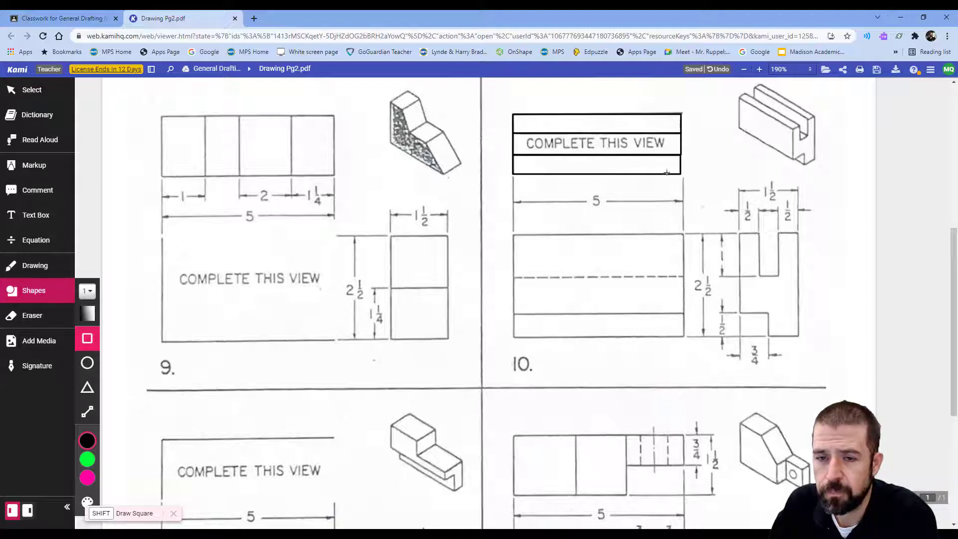
left_click(88, 412)
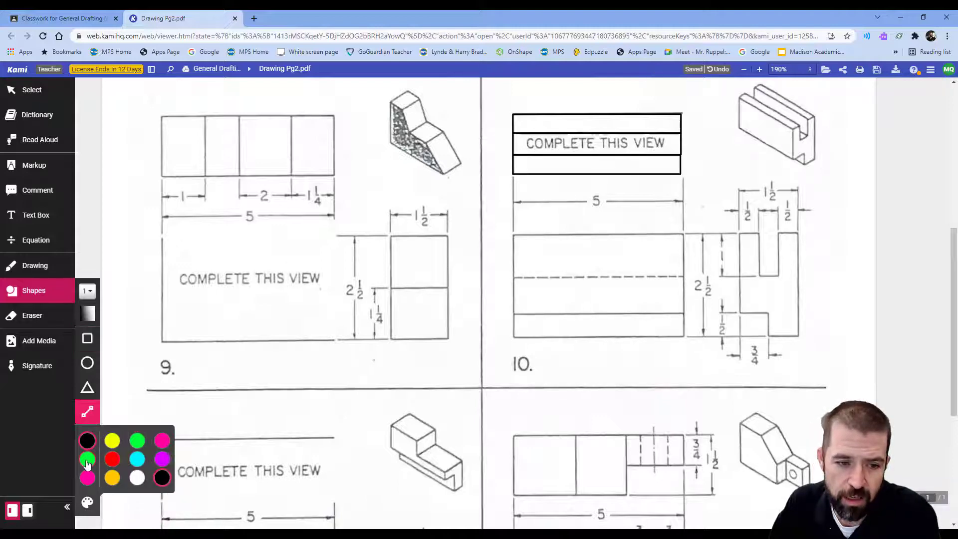
left_click_drag(513, 144, 659, 141)
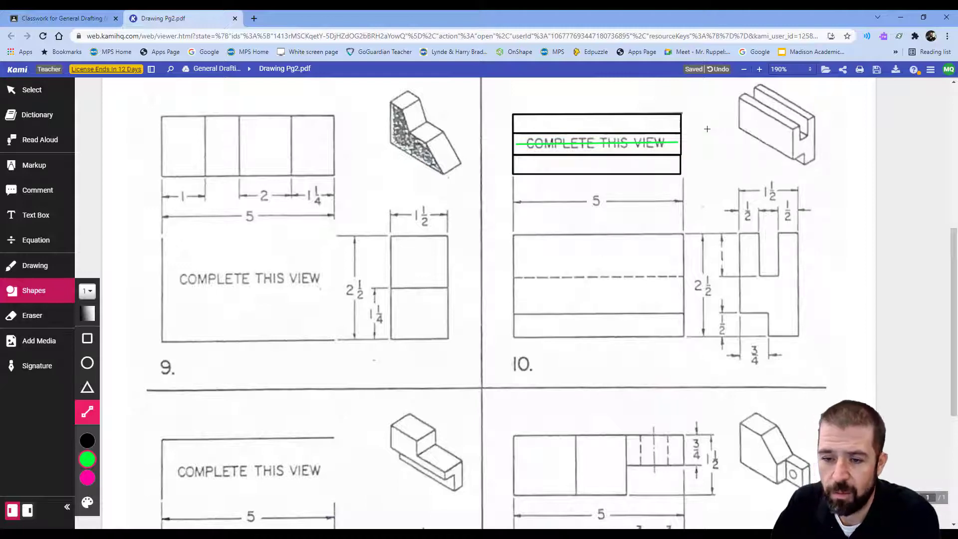
- In AutoCAD, draw a horizontal base line just above the title block and a vertical line about 6 units high from its left end
key("alt+Tab")
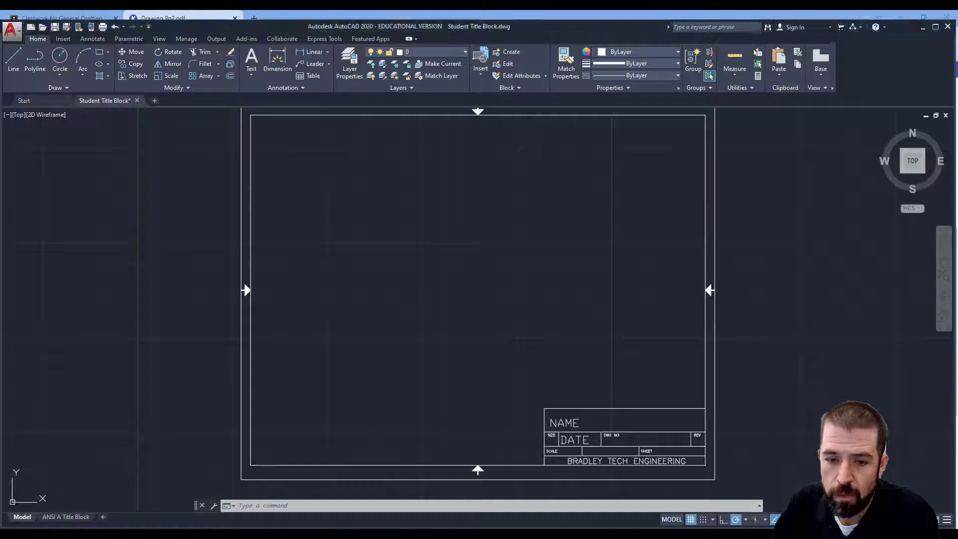
left_click(19, 57)
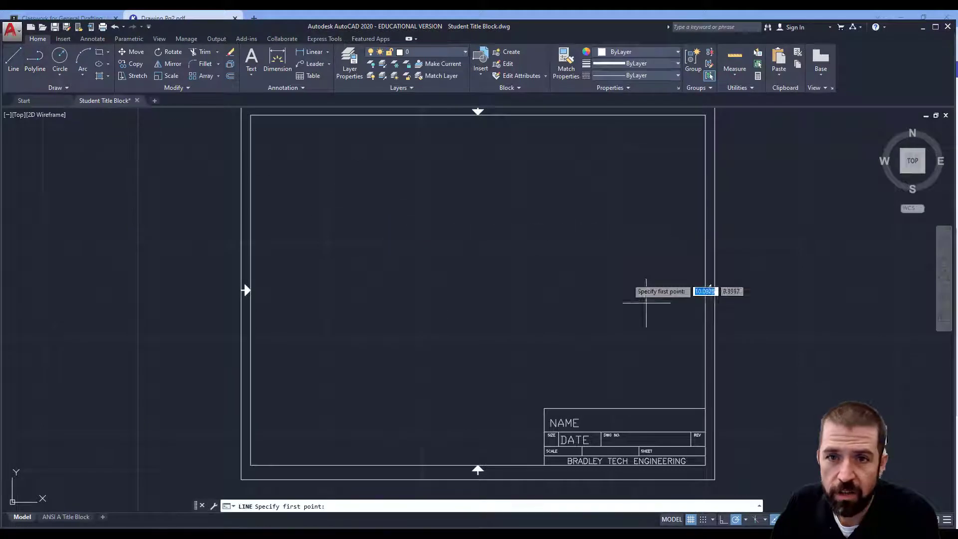
left_click(672, 387)
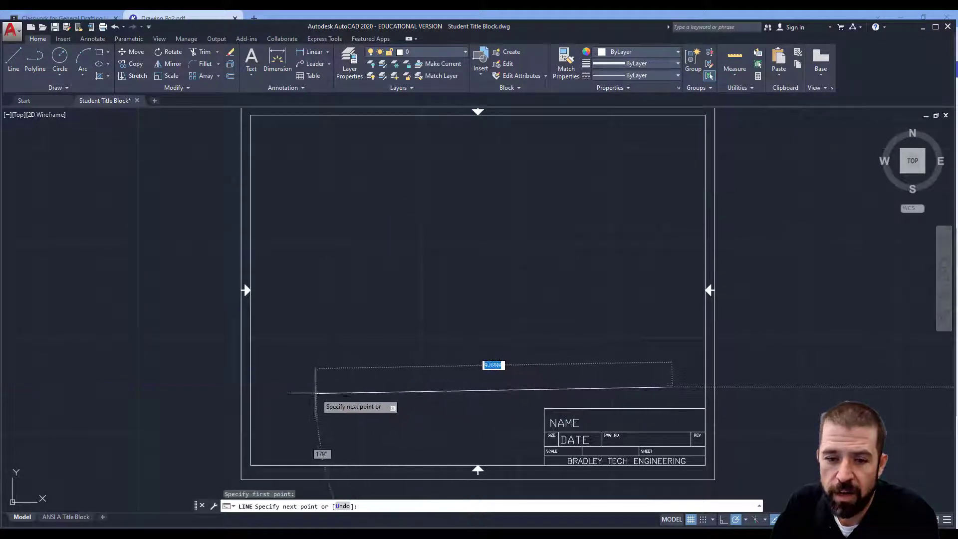
left_click(305, 387)
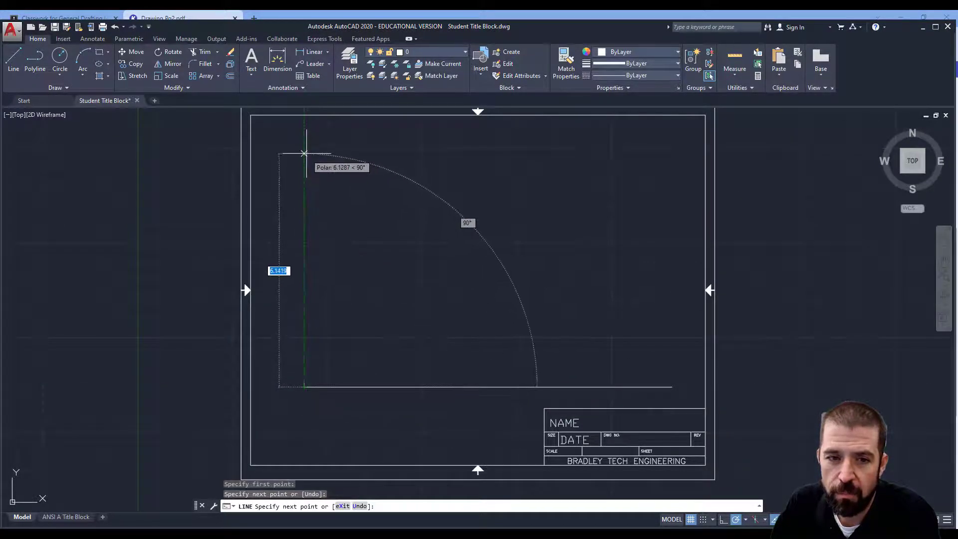
left_click(305, 150)
- Offset the left vertical line 5 units to the right for the front view's width
left_click(230, 76)
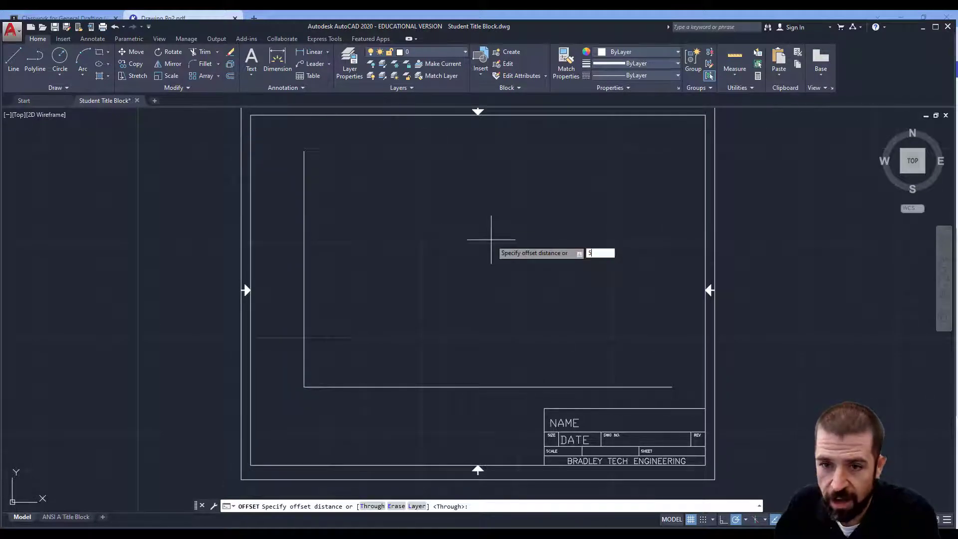
key("Return")
left_click(305, 288)
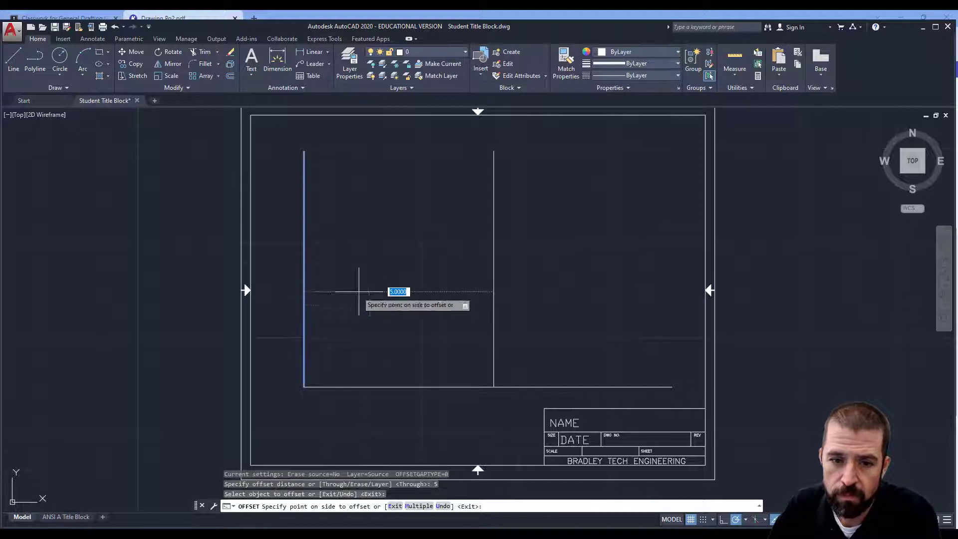
left_click(359, 291)
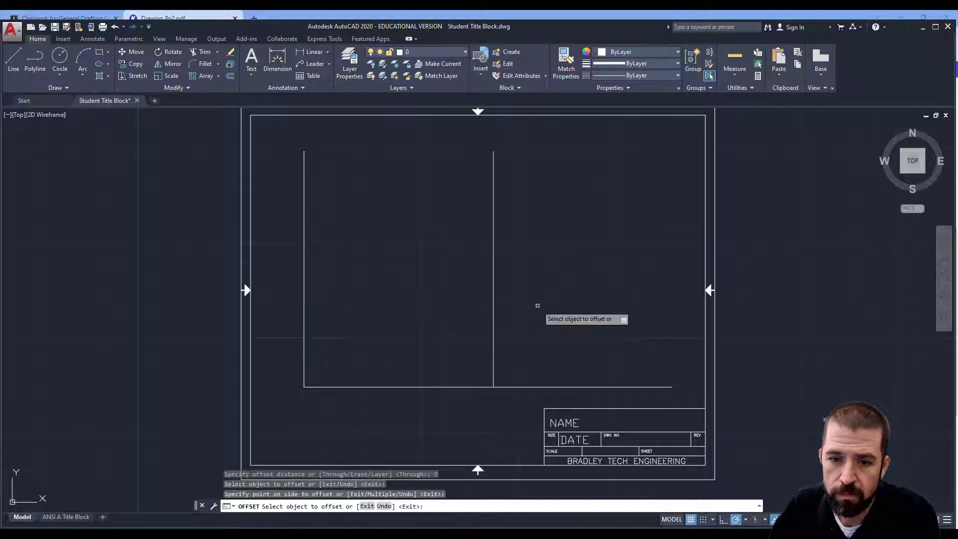
- Offset the horizontal base line 2.5 units upward for the front view's height
left_click(231, 76)
type("2.5")
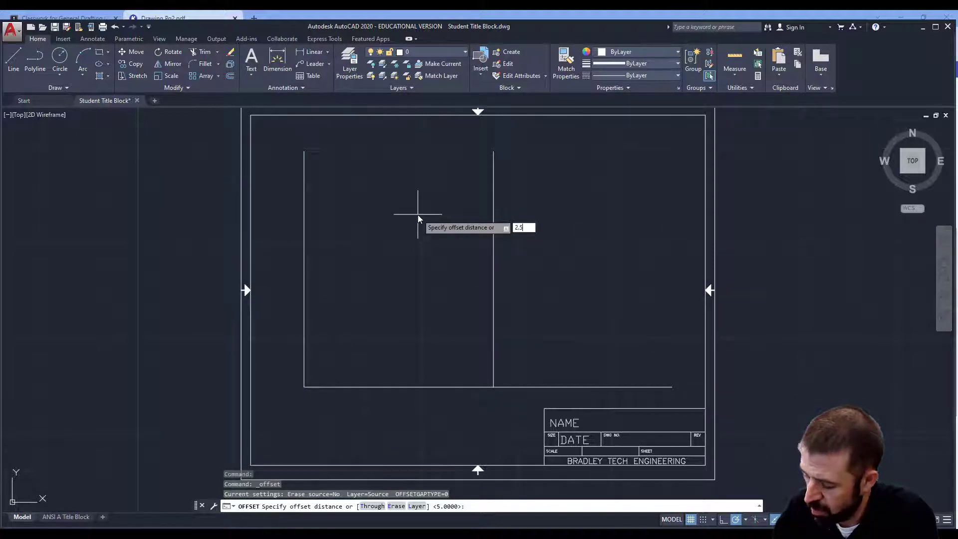
key("Return")
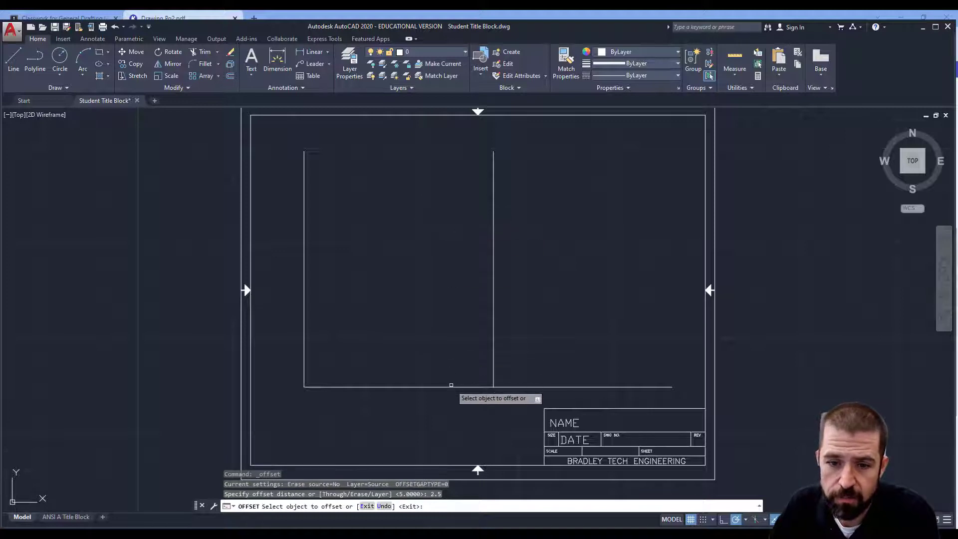
left_click(450, 388)
left_click(455, 272)
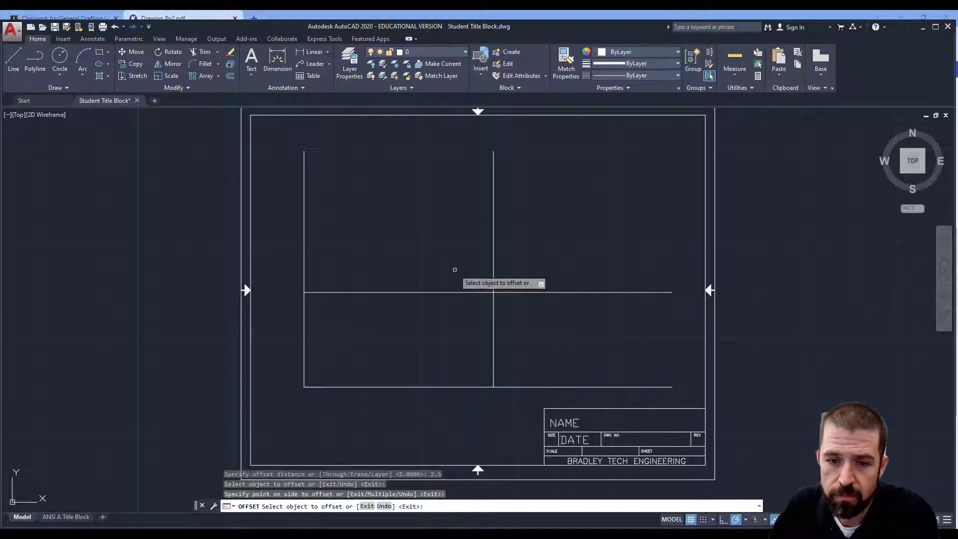
- Offset the front view's top line 1 unit upward and its right edge 1 unit to the right to space the views
left_click(230, 76)
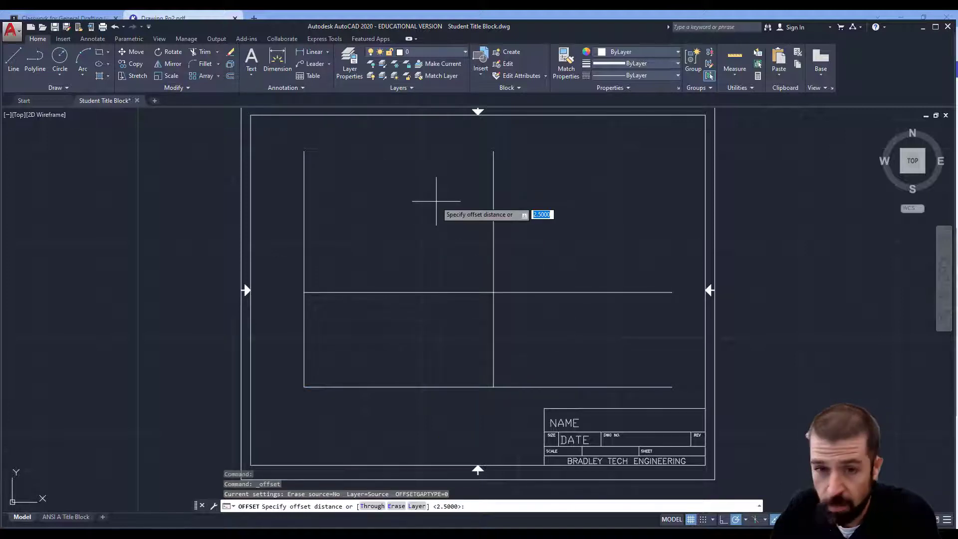
type("1")
key("Return")
left_click(451, 293)
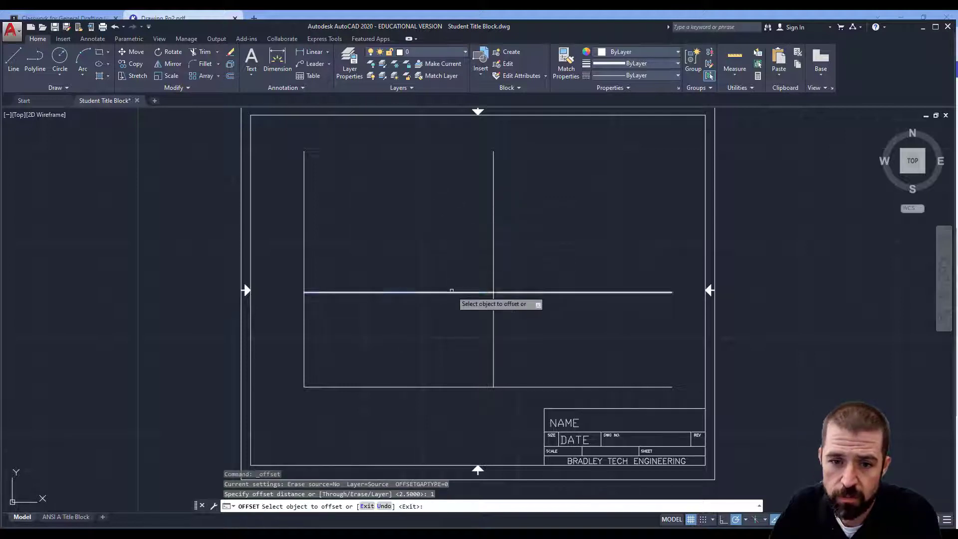
left_click(447, 234)
left_click(494, 334)
left_click(505, 328)
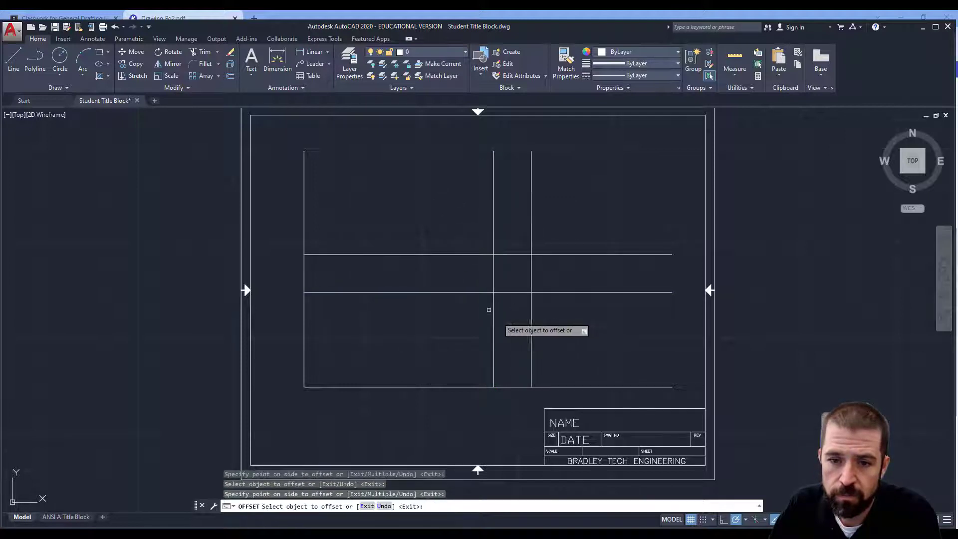
- Check exercise 10's depth dimension in the Kami PDF, and in AutoCAD offset the uppermost horizontal line 1.5 units upward
left_click(231, 76)
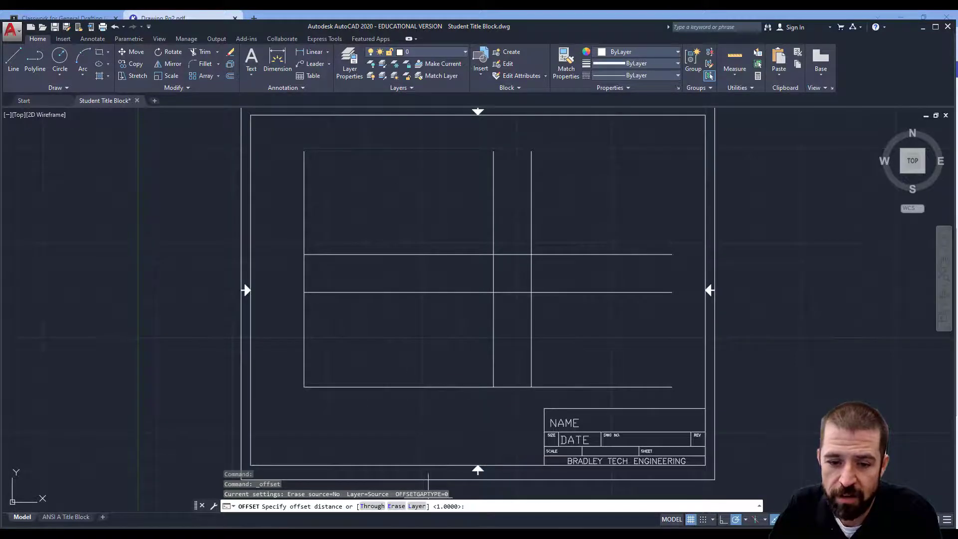
left_click(306, 533)
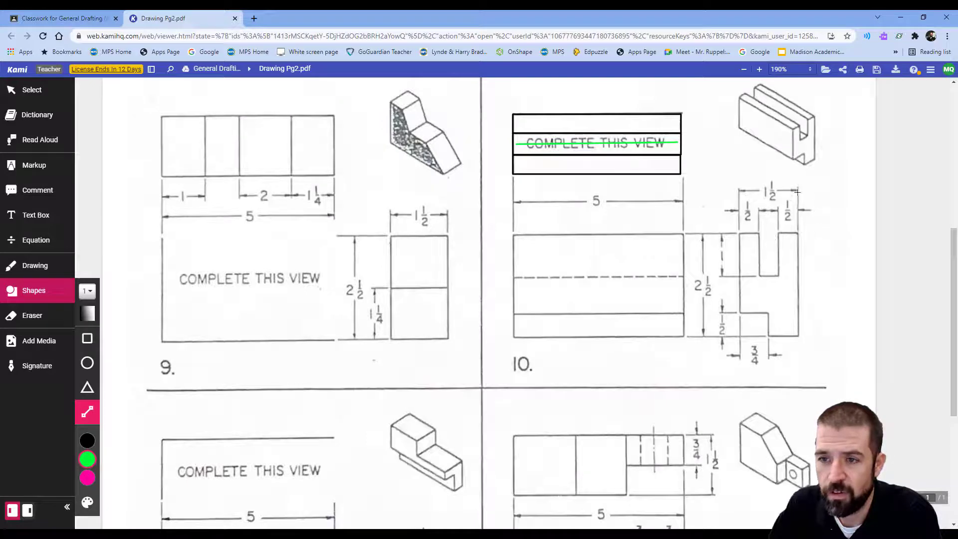
left_click(465, 533)
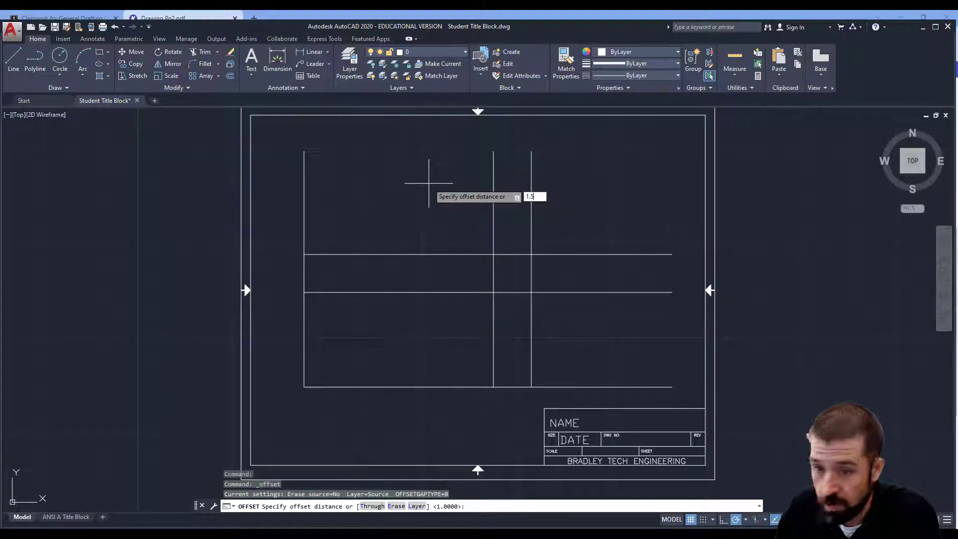
key("Return")
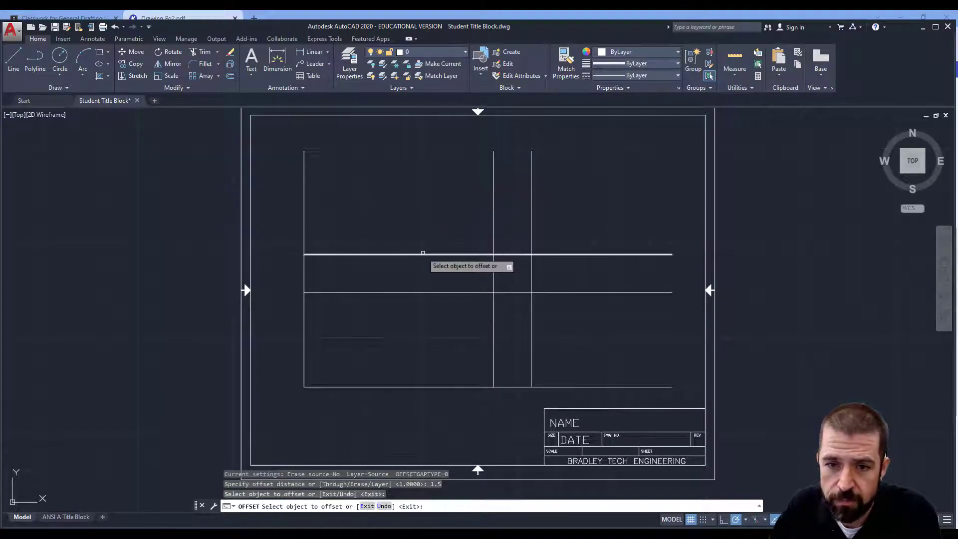
left_click(423, 255)
left_click(436, 207)
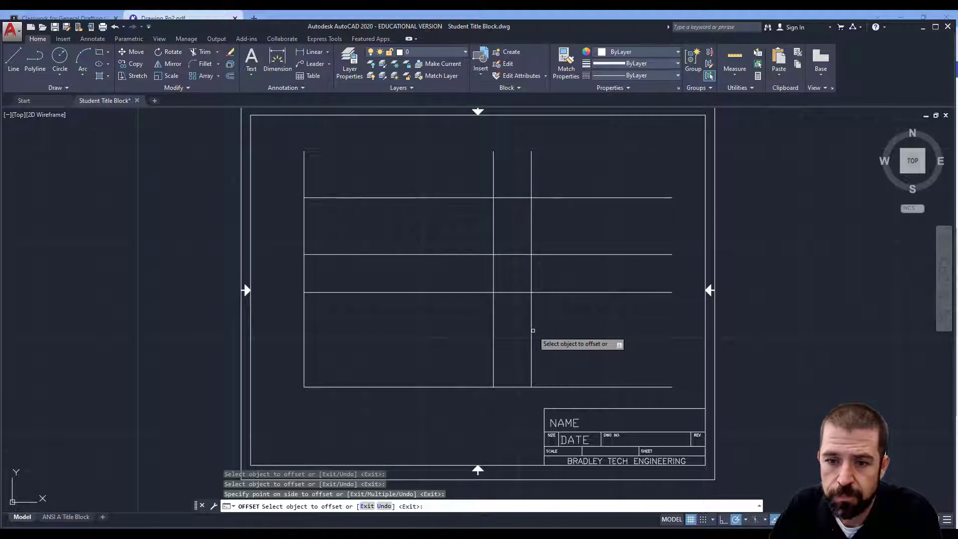
left_click(531, 332)
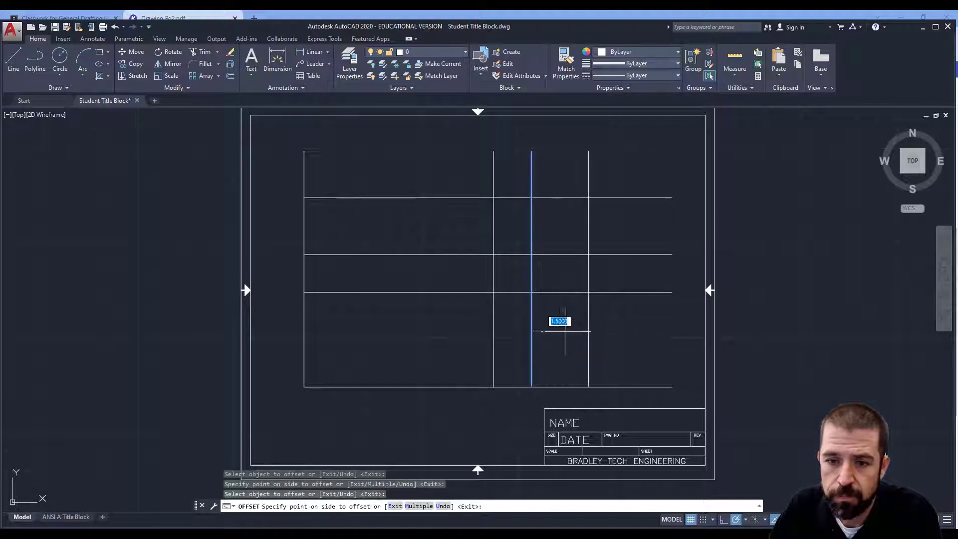
left_click(13, 60)
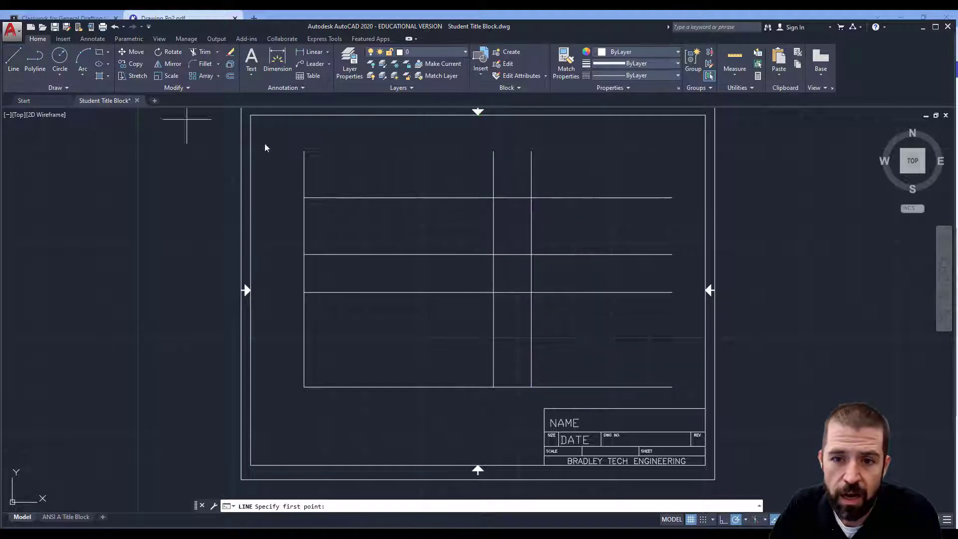
left_click(115, 28)
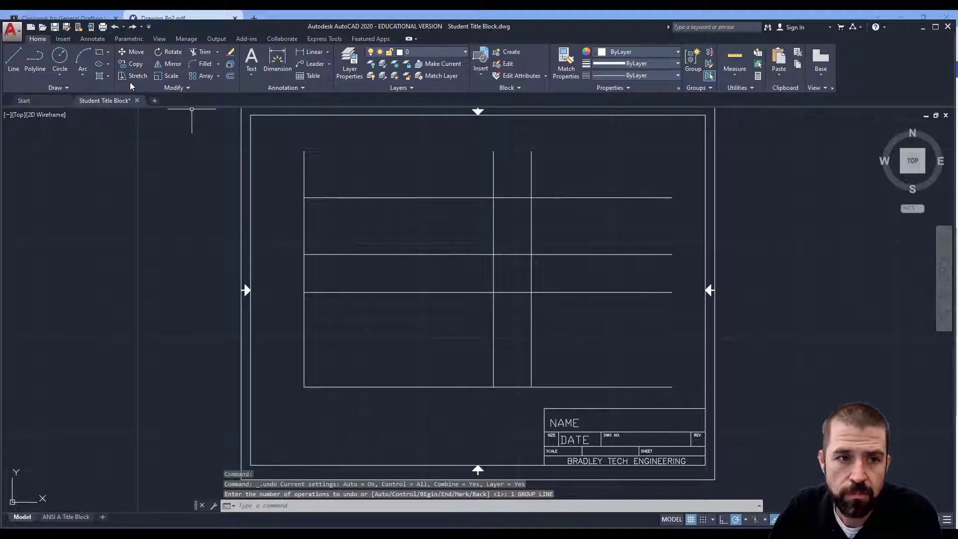
- Offset the rightmost vertical line 1.5 units to the right for the side view's depth
left_click(230, 75)
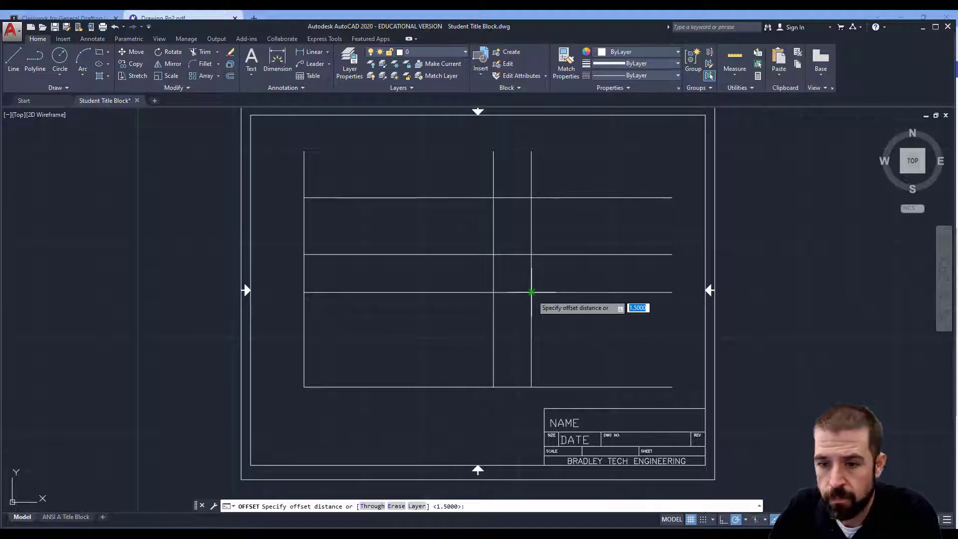
key("Return")
left_click(532, 299)
left_click(637, 327)
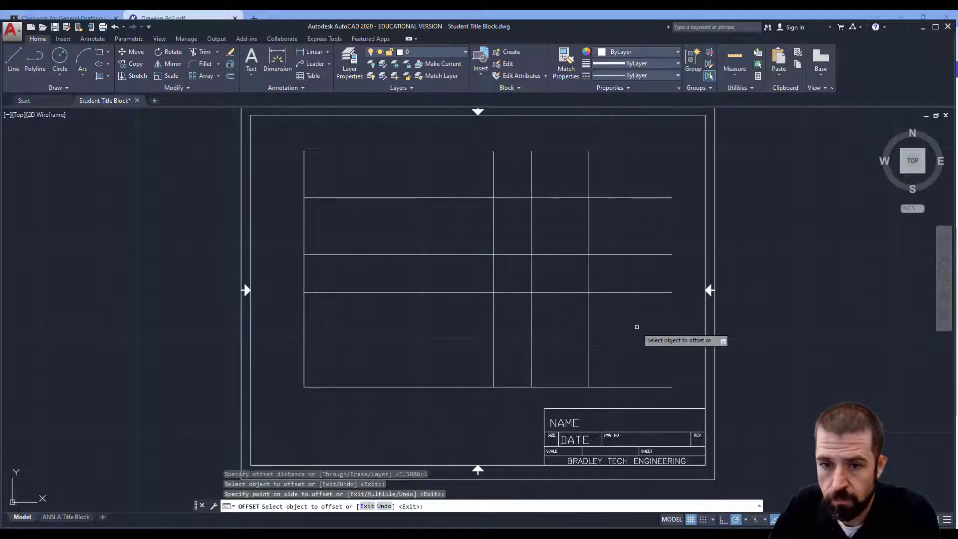
- Draw a 45° miter line between opposite corners of the 1.5-unit square formed above the side view
left_click(13, 60)
left_click(531, 255)
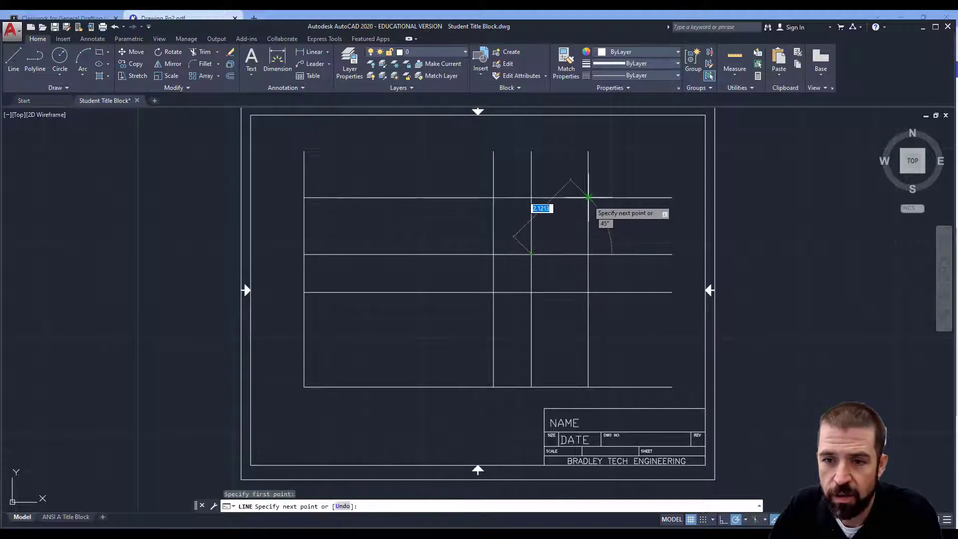
left_click(589, 198)
key("Escape")
- Using all the construction lines as cutting edges, trim the horizontal lines out of the gap before the side view column
left_click(204, 52)
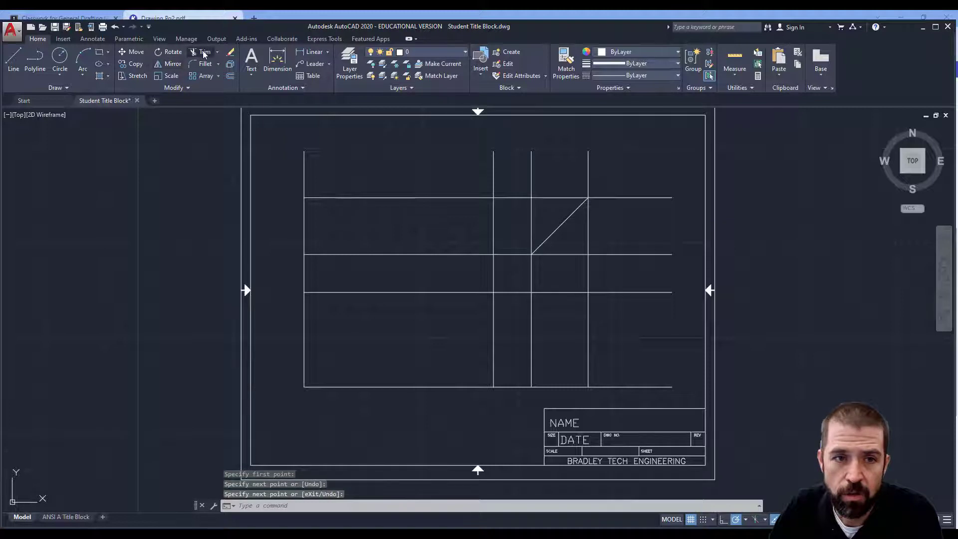
left_click(286, 153)
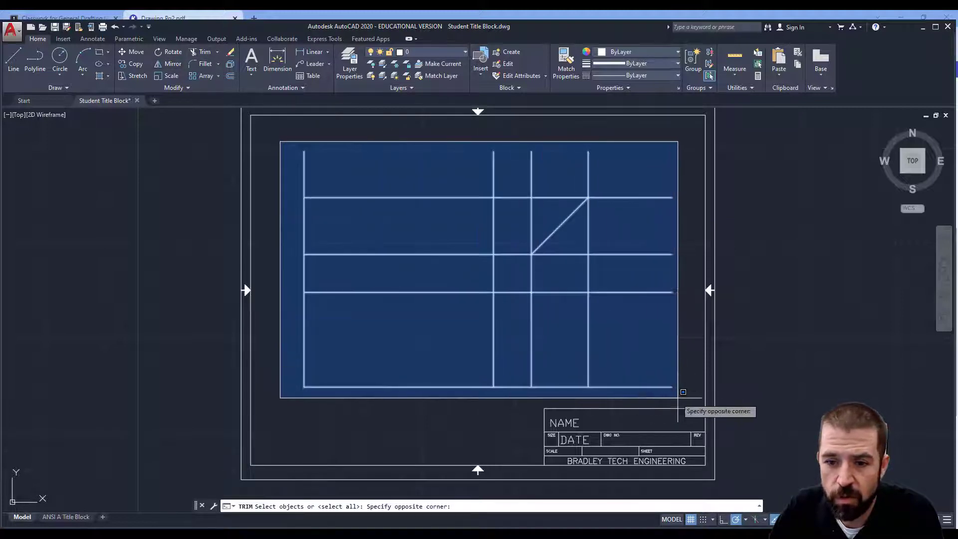
left_click(678, 396)
key("Return")
left_click(514, 387)
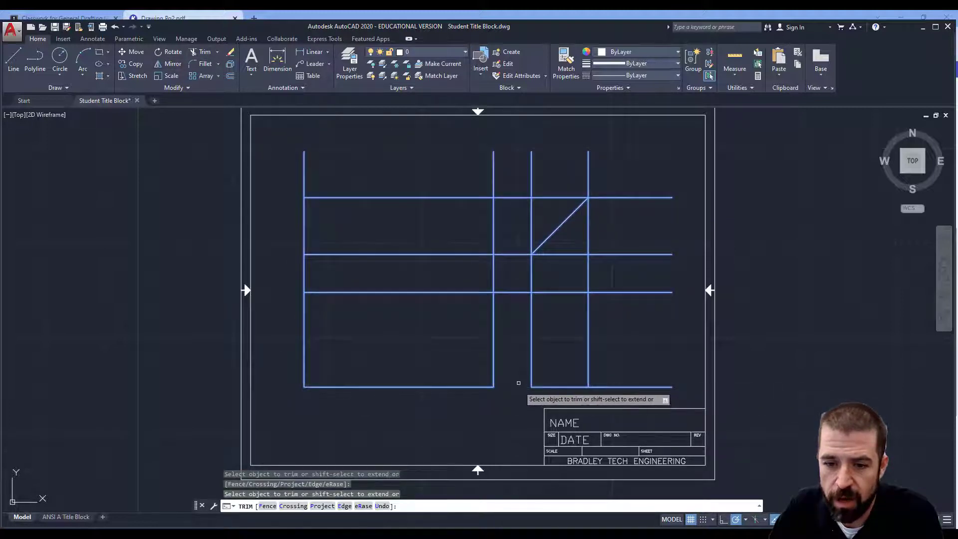
left_click(514, 292)
left_click(512, 255)
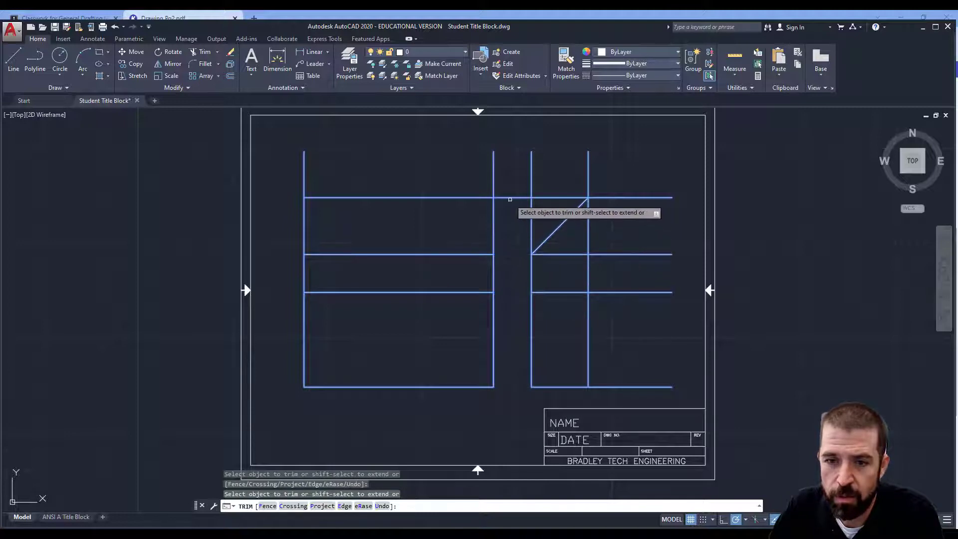
left_click(510, 197)
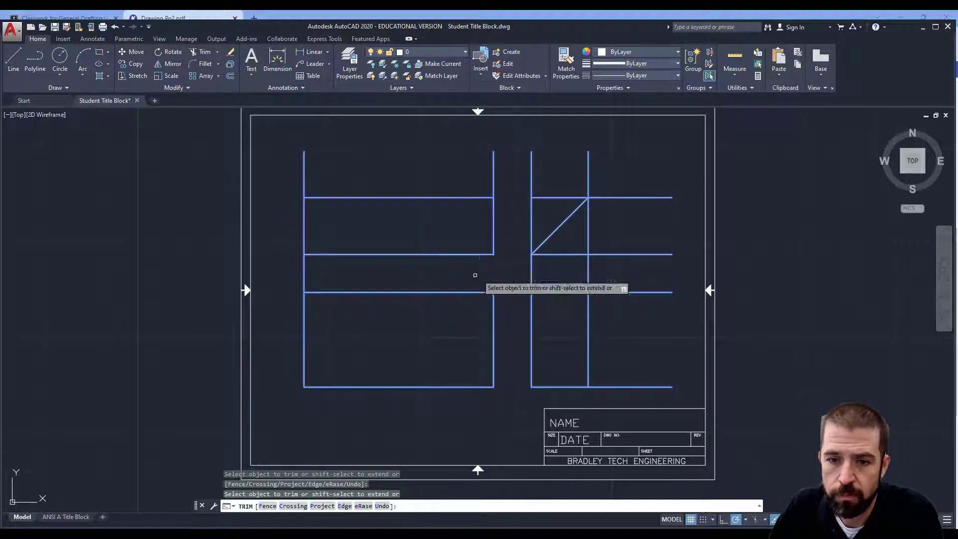
- Trim the vertical lines between the front and top views and above the top view, leaving two separate rectangles
left_click(304, 273)
left_click(510, 168)
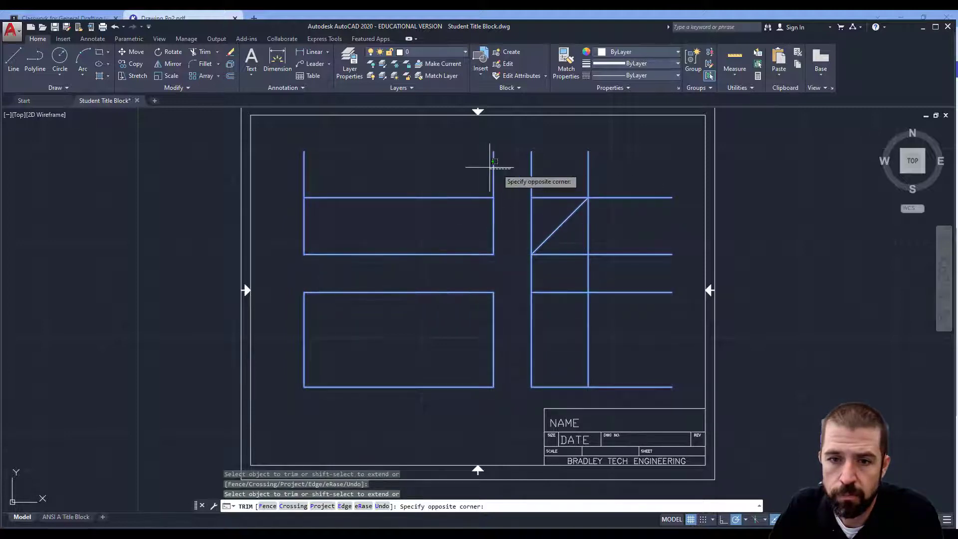
left_click(299, 166)
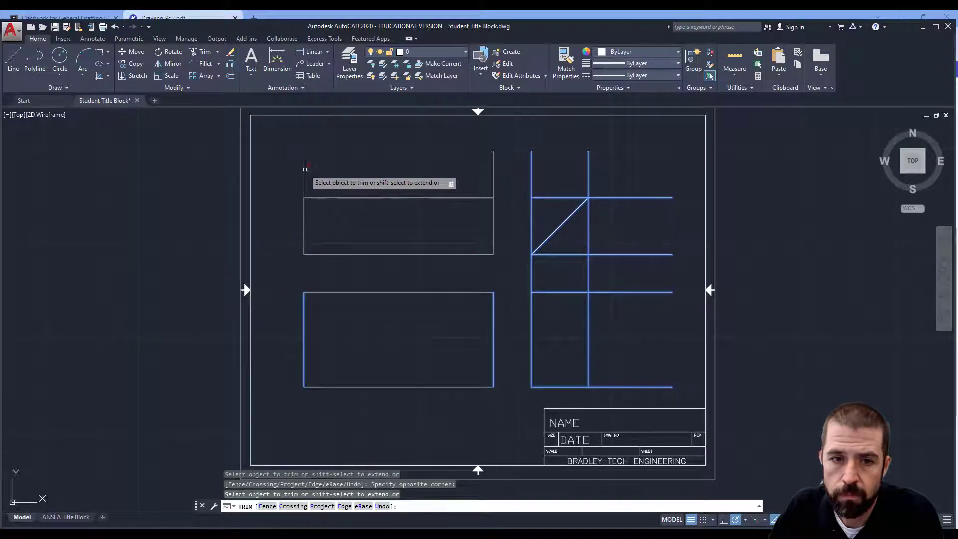
left_click(493, 172)
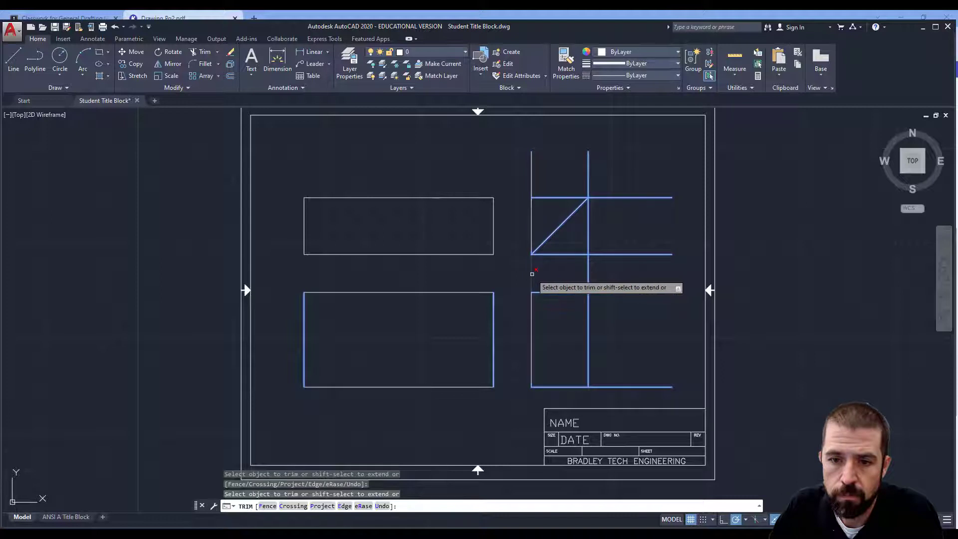
- Trim the lines extending above and beside the side view so that it becomes a closed rectangle
left_click(532, 273)
left_click(588, 276)
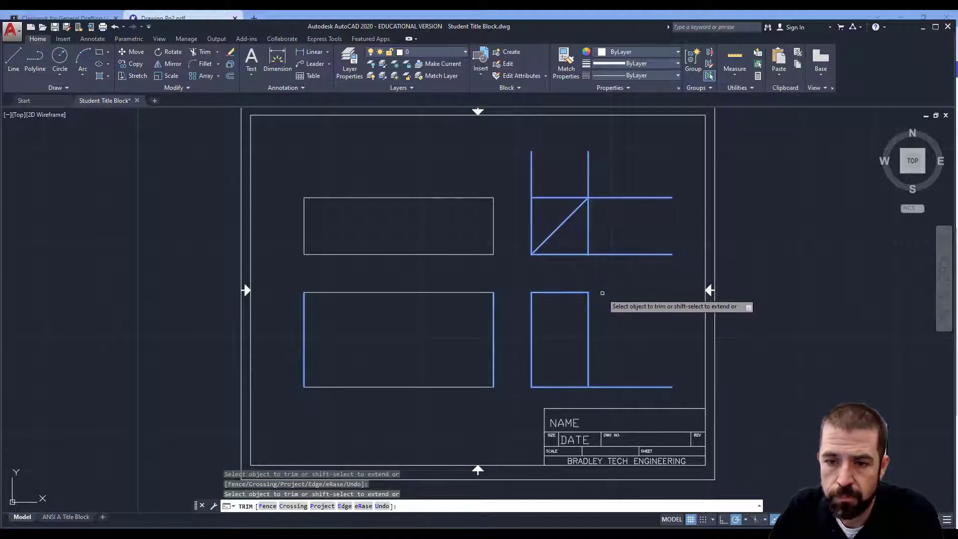
left_click(611, 388)
right_click(649, 309)
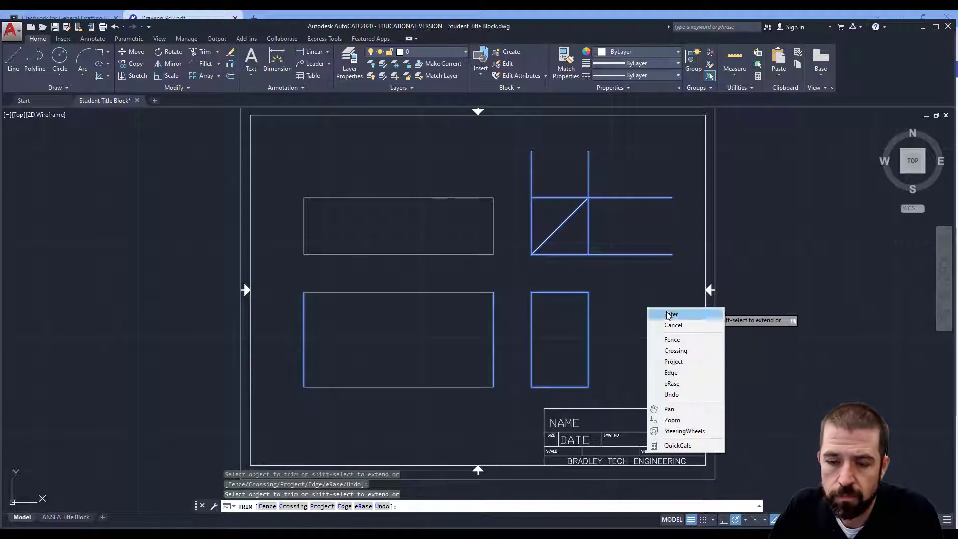
left_click(669, 314)
- Erase the leftover construction lines around the 45° miter line, keeping only the diagonal
left_click(619, 244)
left_click(579, 261)
key("Delete")
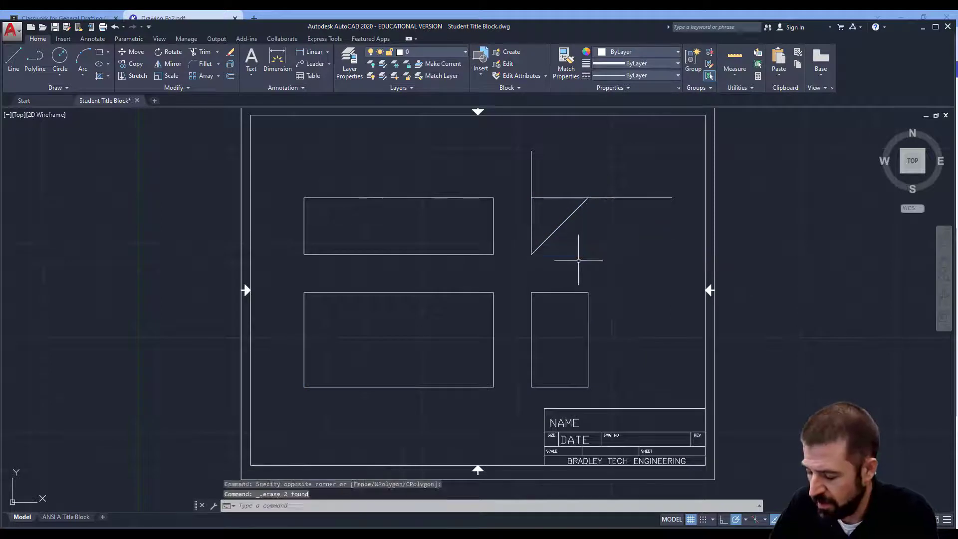
left_click(568, 171)
left_click(528, 208)
key("Delete")
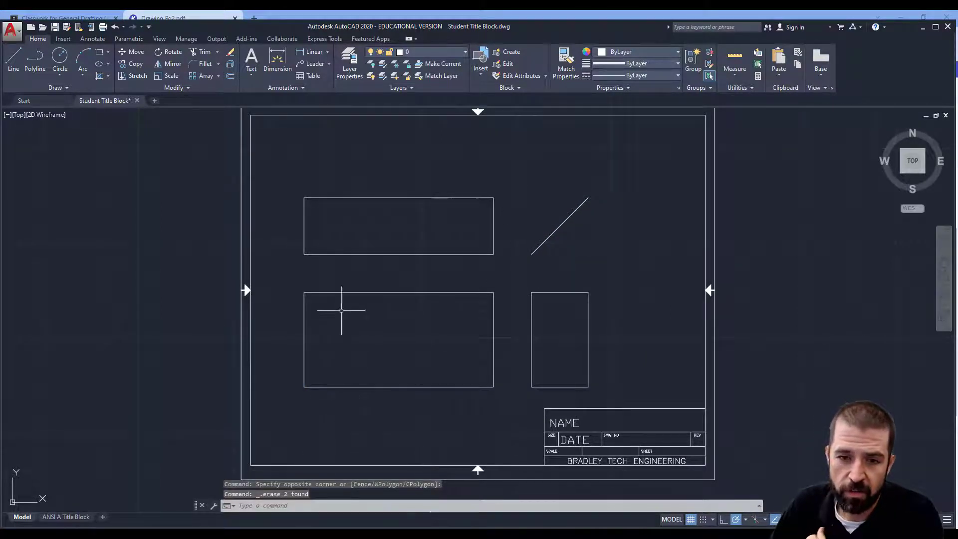
- Check exercise 10's slot dimensions in the Kami PDF, and in AutoCAD offset the top view's upper and lower edges 0.5 units inward
left_click(321, 533)
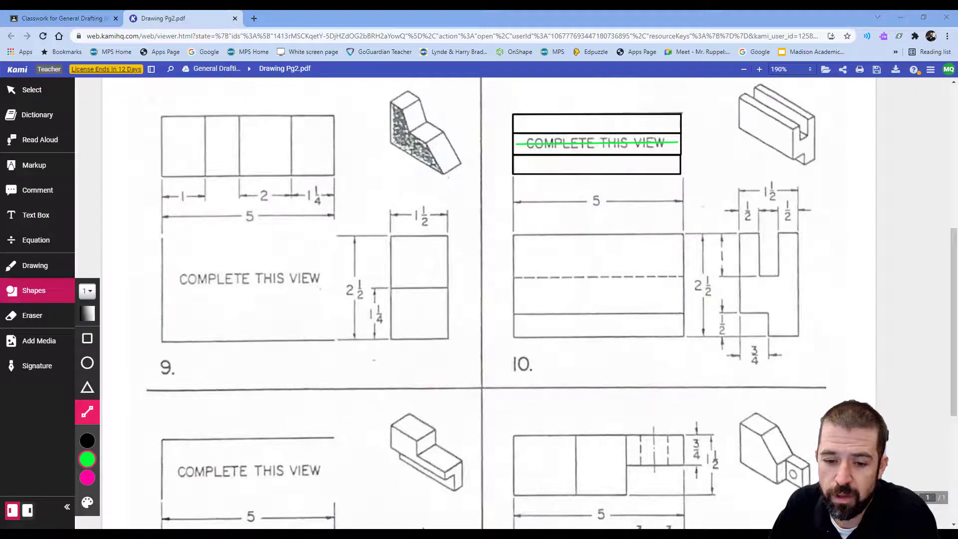
key("alt+Tab")
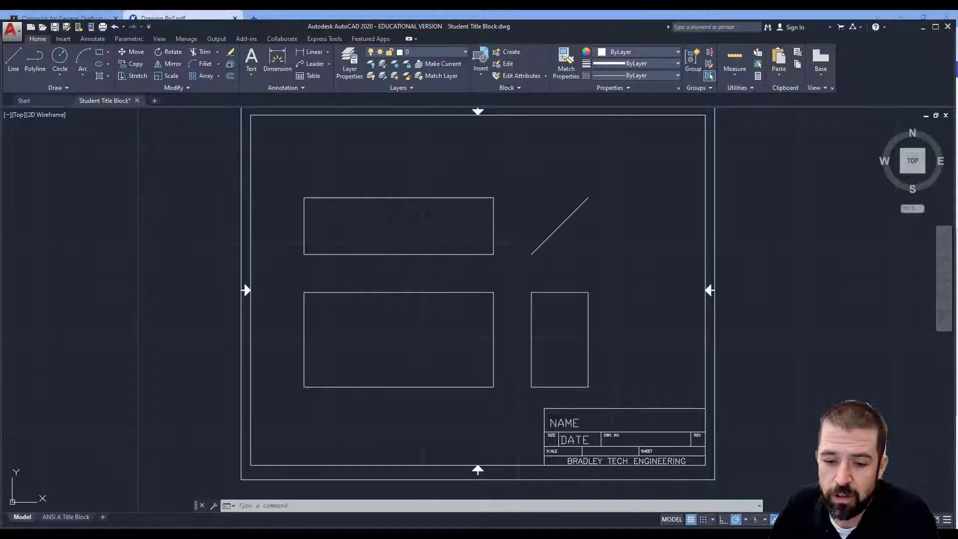
left_click(230, 77)
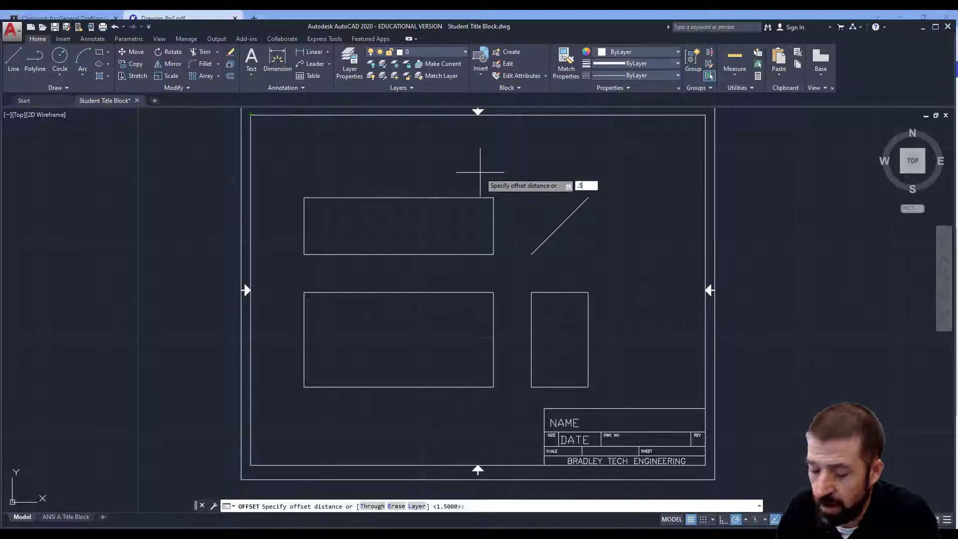
type(".5")
key("Return")
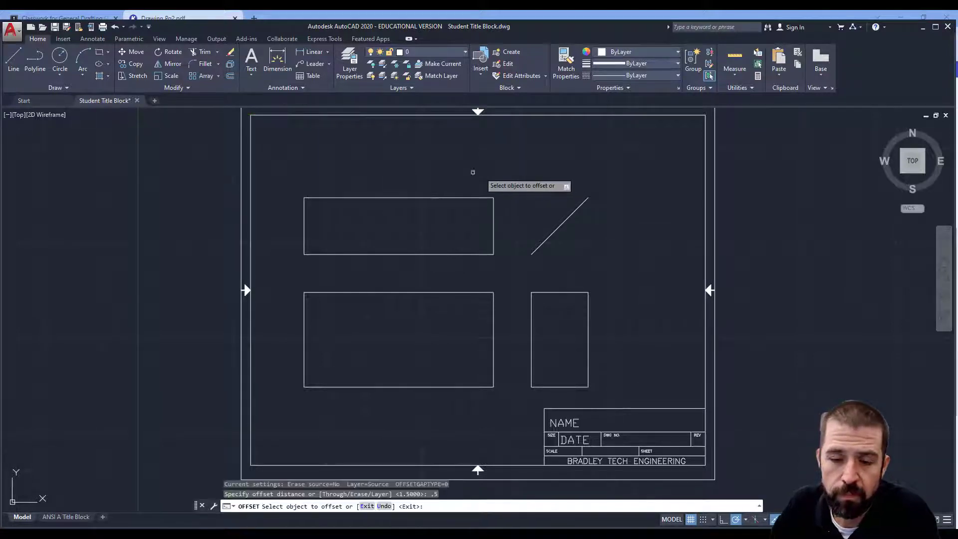
left_click(437, 198)
left_click(437, 235)
left_click(435, 254)
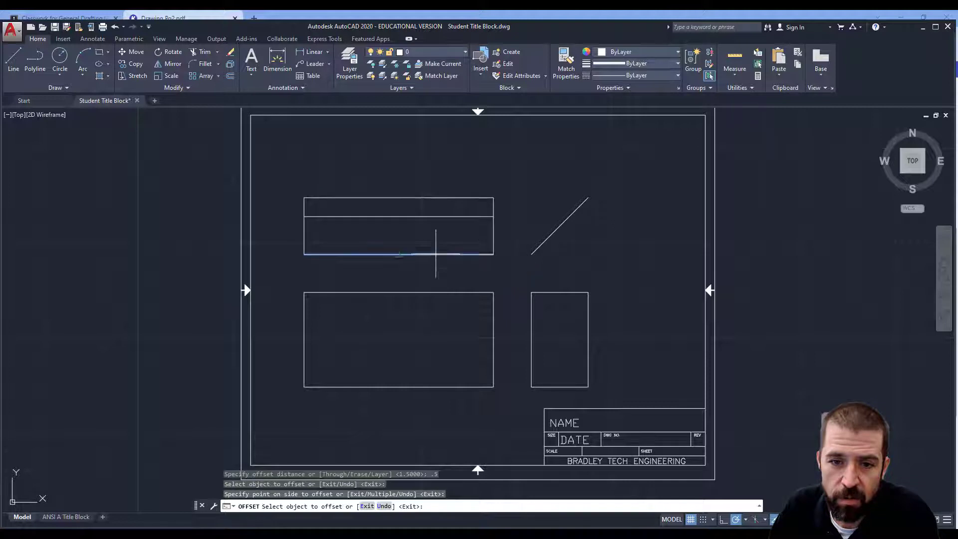
left_click(440, 241)
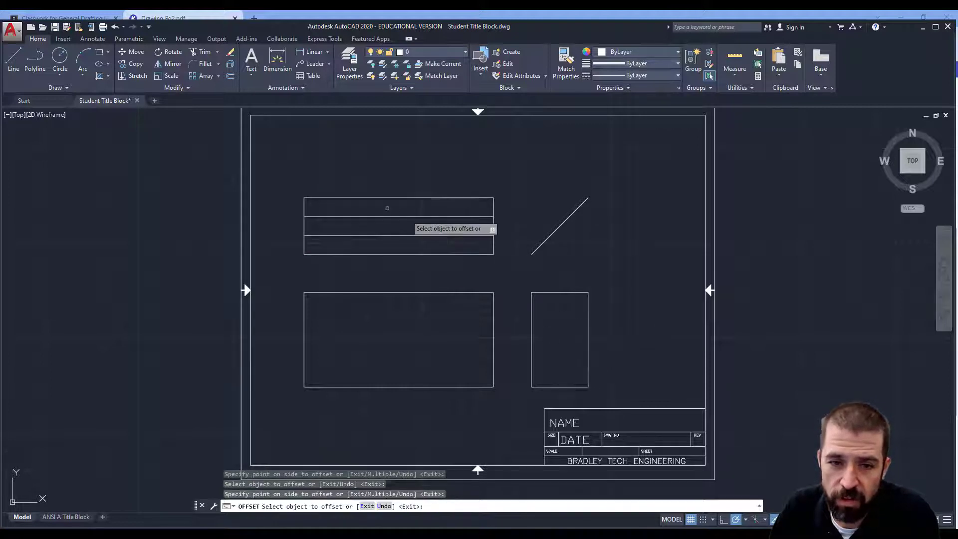
- Offset the side view's two vertical edges 0.5 units inward for the slot walls
left_click(531, 325)
left_click(557, 327)
left_click(588, 340)
left_click(576, 342)
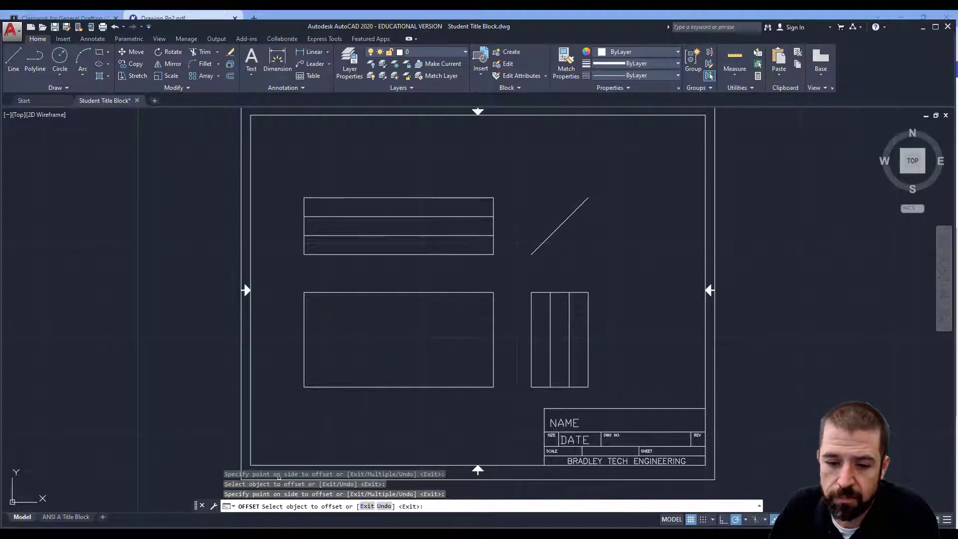
- Check the slot depth in the Kami PDF, and in AutoCAD offset the top edges of the side and front views 1 unit downward
key("alt+Tab")
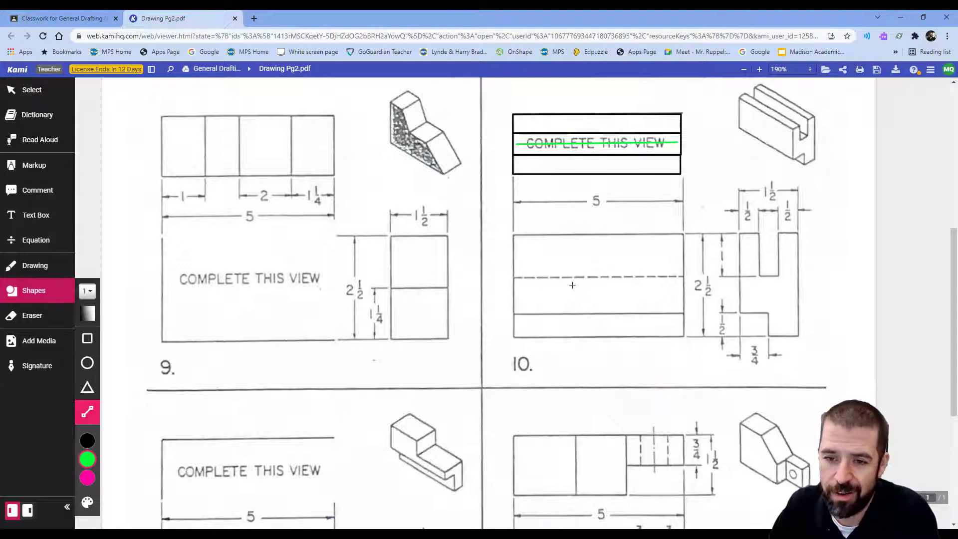
key("alt+Tab")
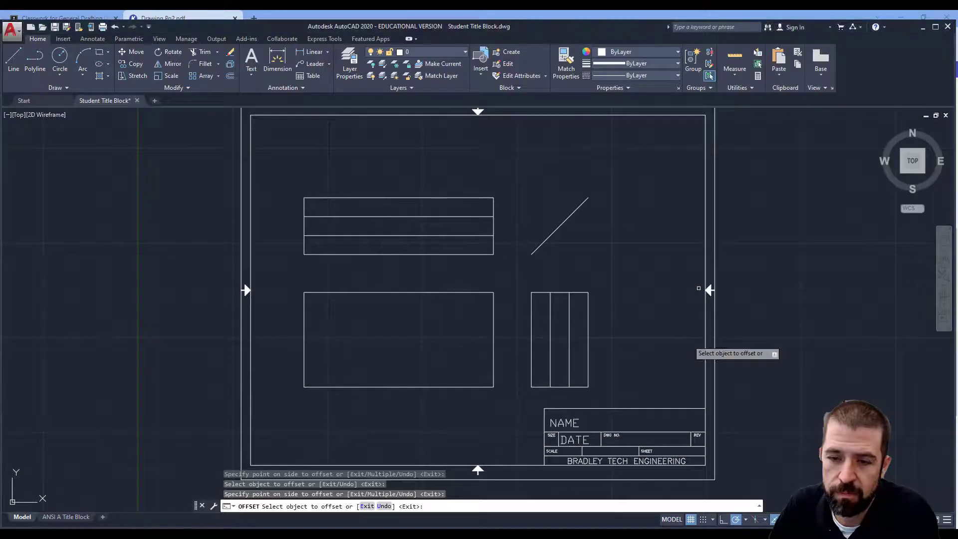
left_click(230, 76)
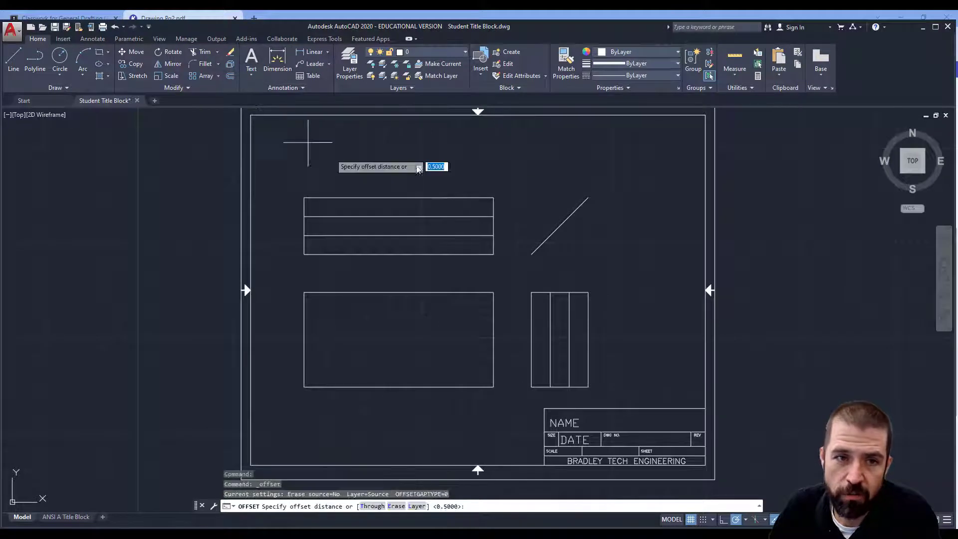
type("1")
key("Return")
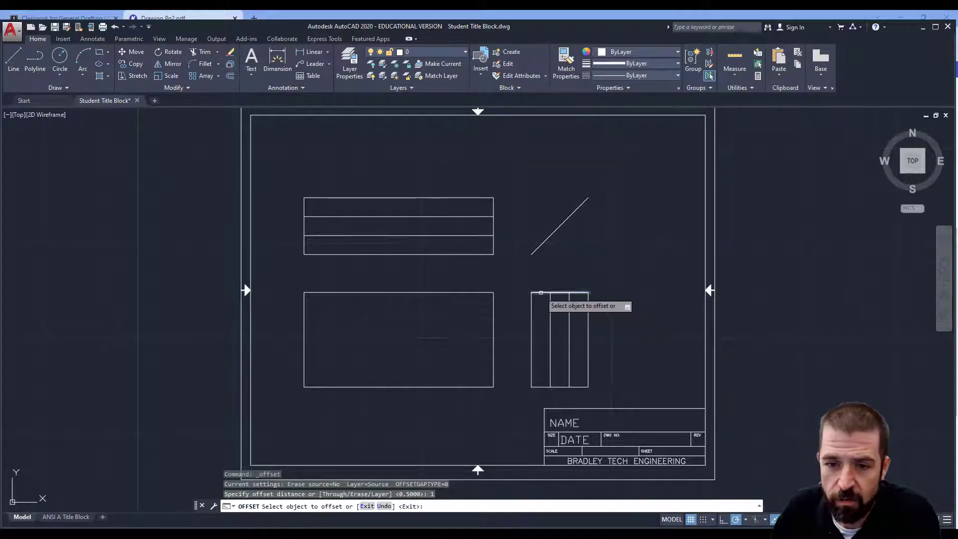
left_click(543, 294)
left_click(544, 355)
left_click(455, 293)
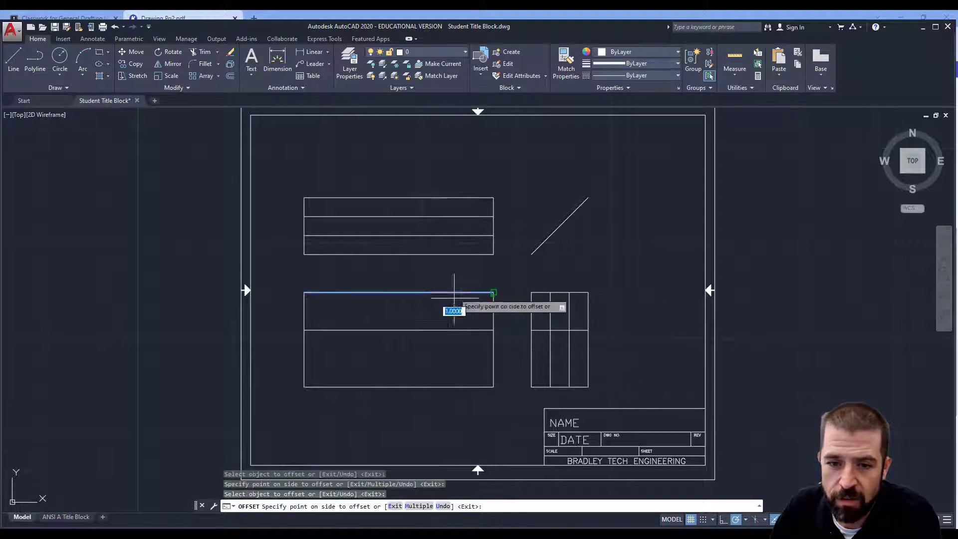
left_click(460, 334)
key("Escape")
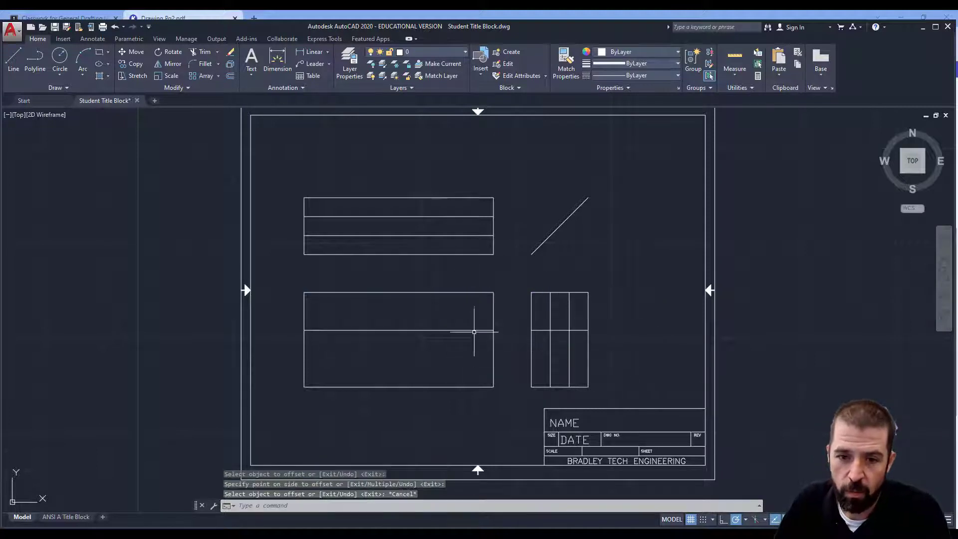
- Move the front view's slot-depth line to the HIDDEN layer
left_click(473, 330)
left_click(463, 53)
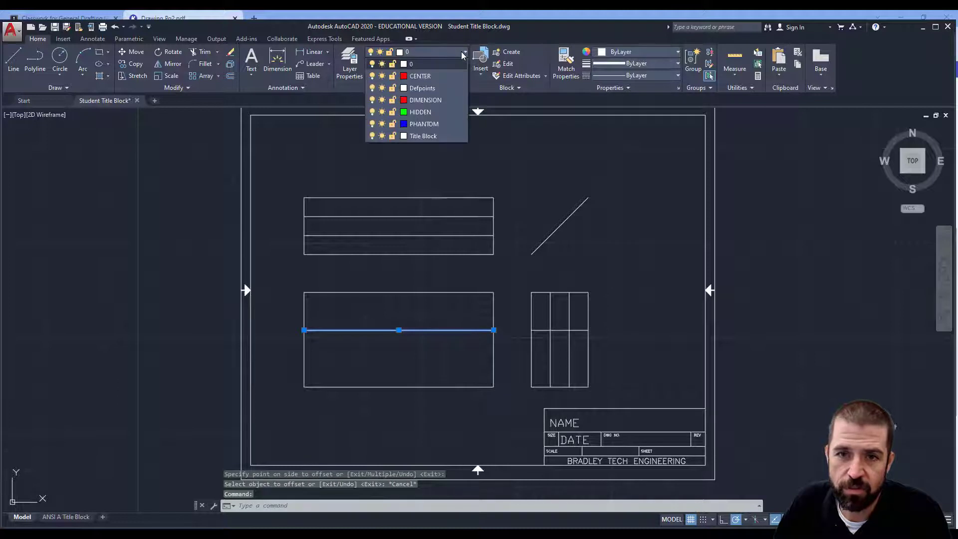
left_click(452, 111)
key("Escape")
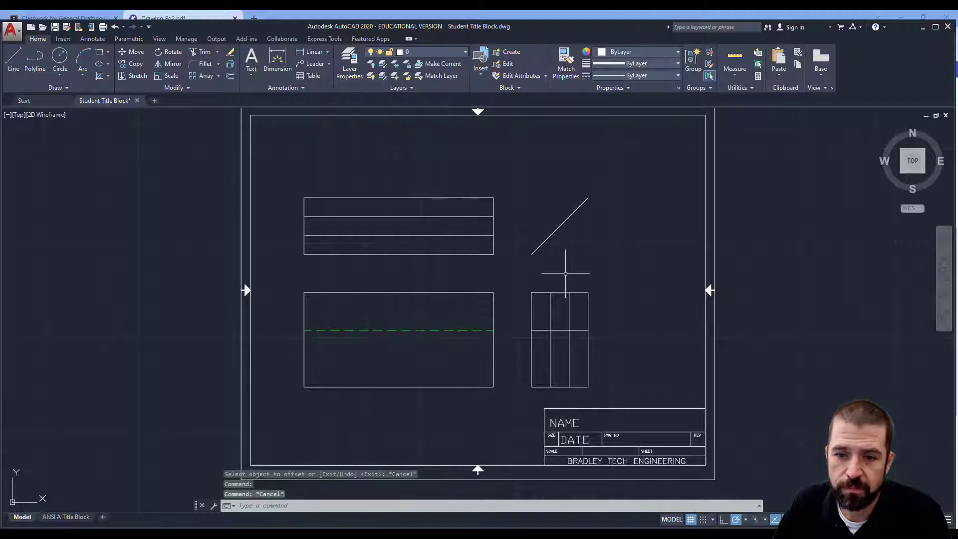
- Trim the side view's inner lines and the top edge between the slot walls to form the U-shaped slot
left_click(190, 53)
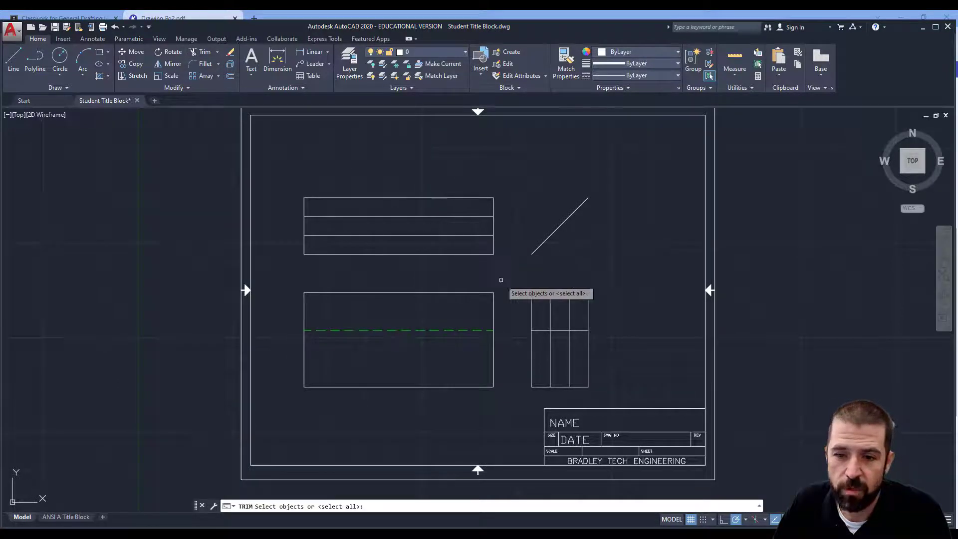
left_click(515, 280)
left_click(648, 402)
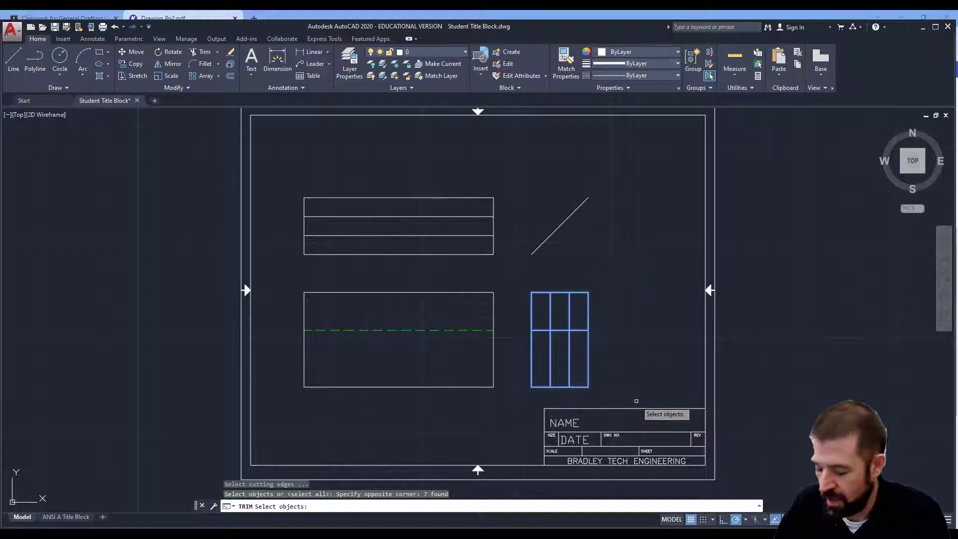
key("Return")
left_click(558, 293)
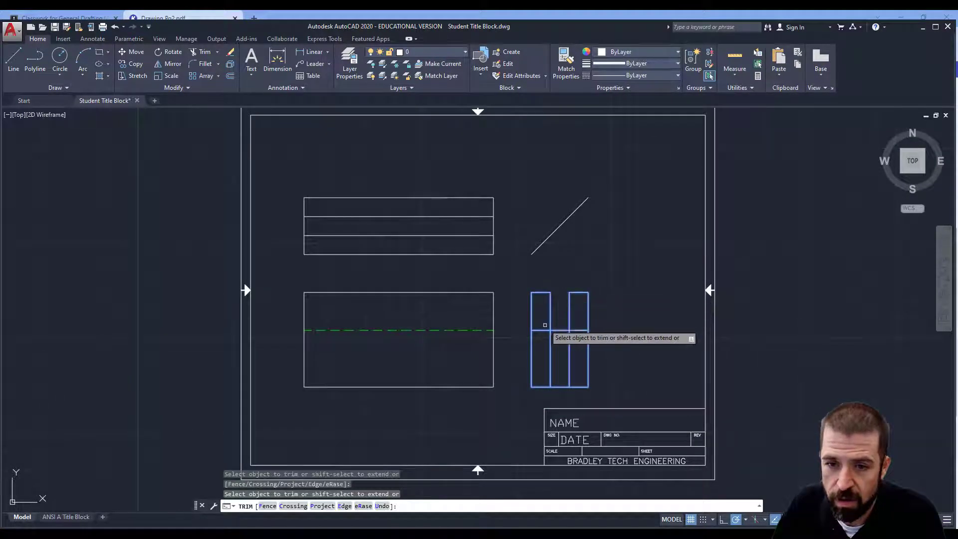
left_click(543, 330)
left_click(550, 338)
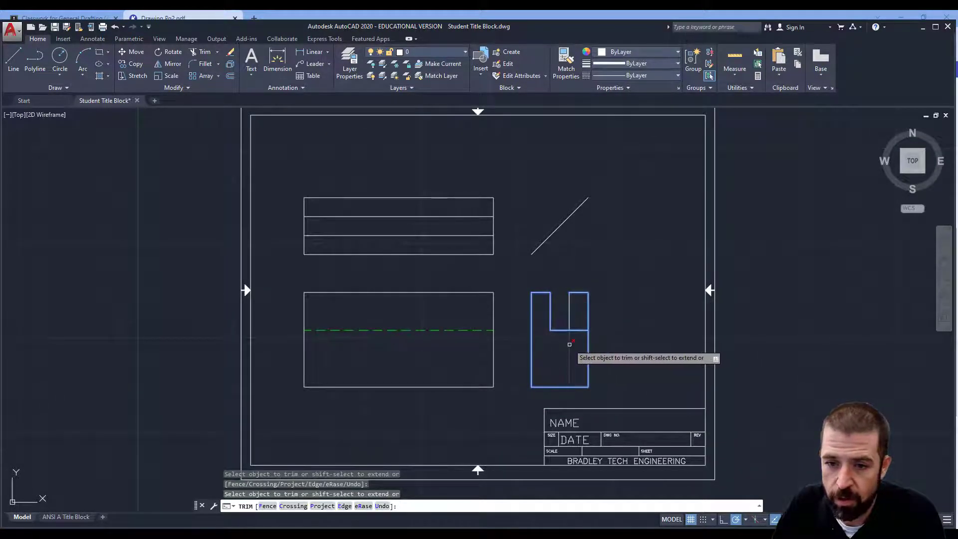
left_click(570, 345)
left_click(578, 330)
key("Escape")
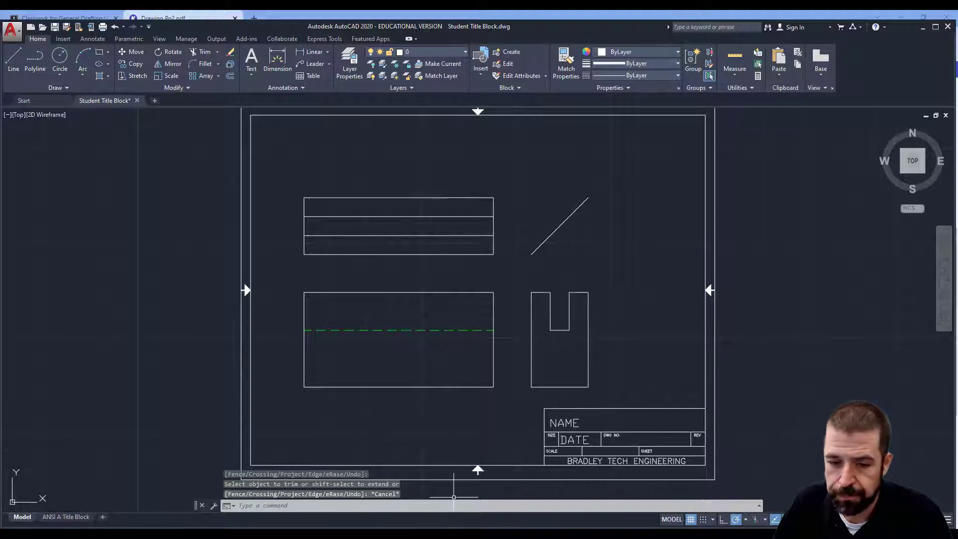
- Check the notch size in the Kami PDF, and in AutoCAD offset the bottom edges of the side and front views 0.5 units upward
left_click(345, 533)
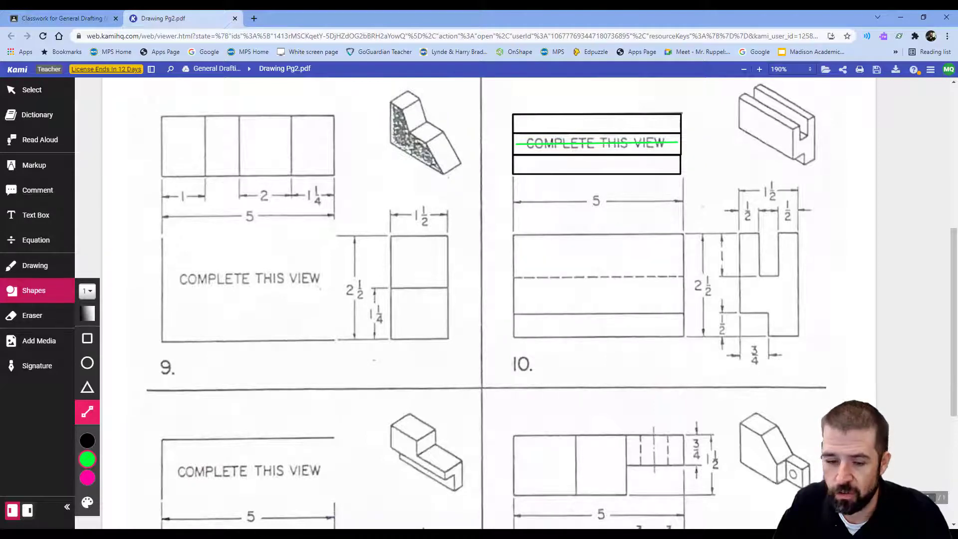
key("alt+Tab")
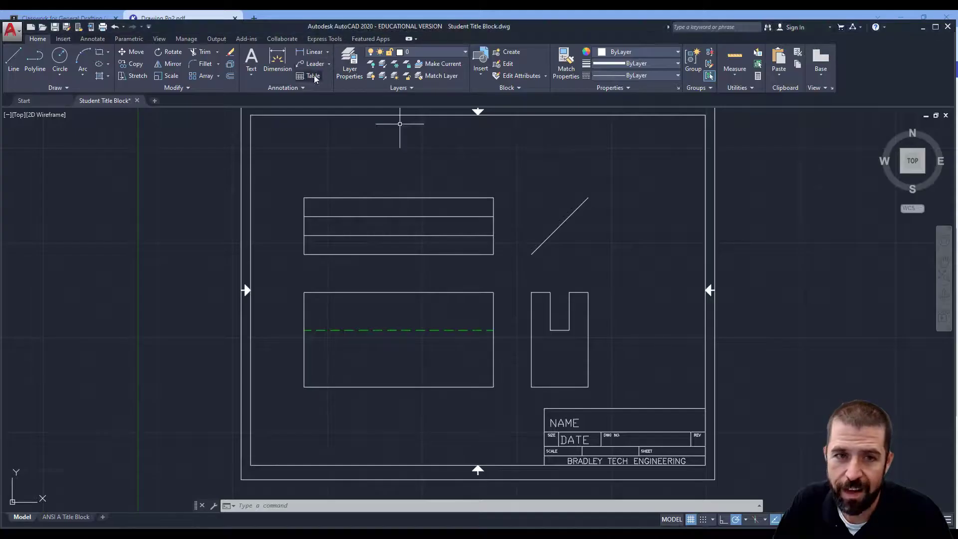
left_click(230, 77)
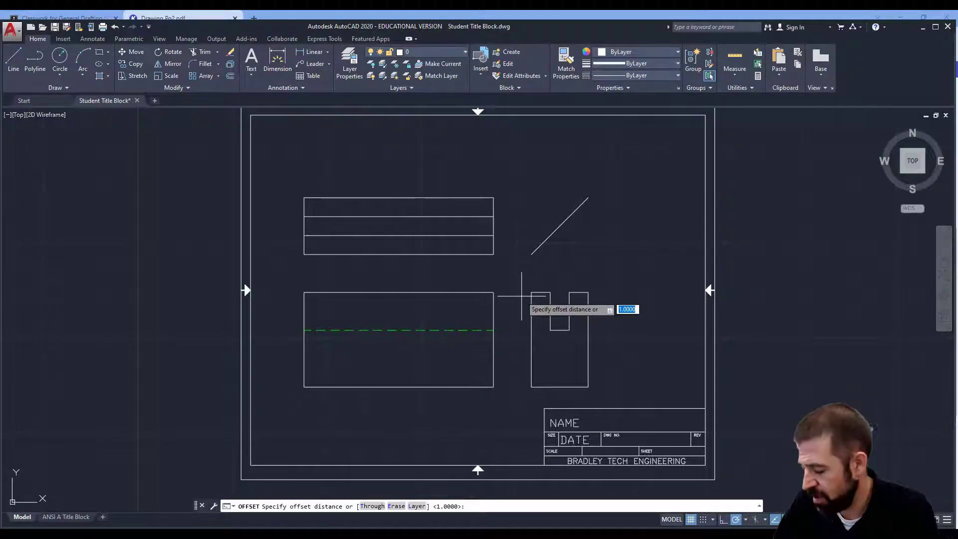
type(".5")
key("Return")
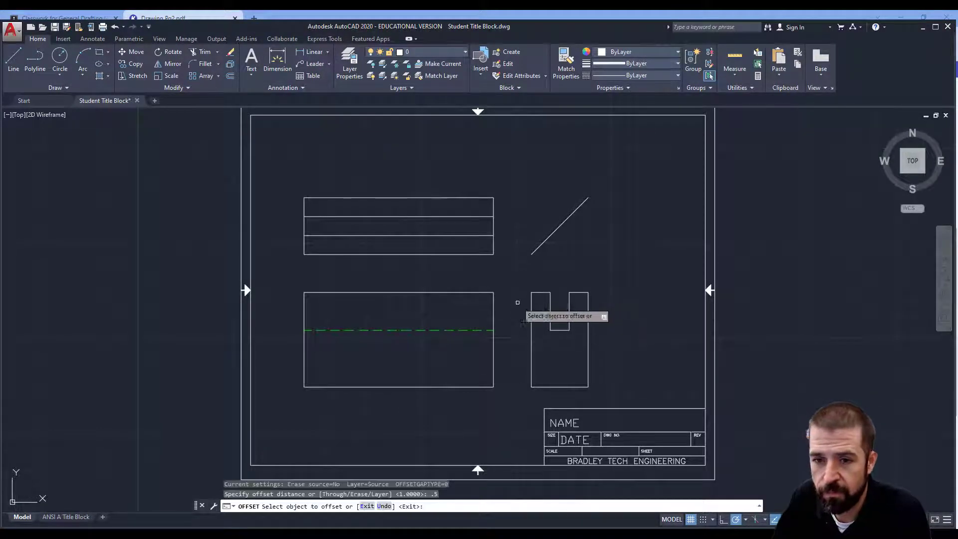
left_click(557, 387)
left_click(556, 375)
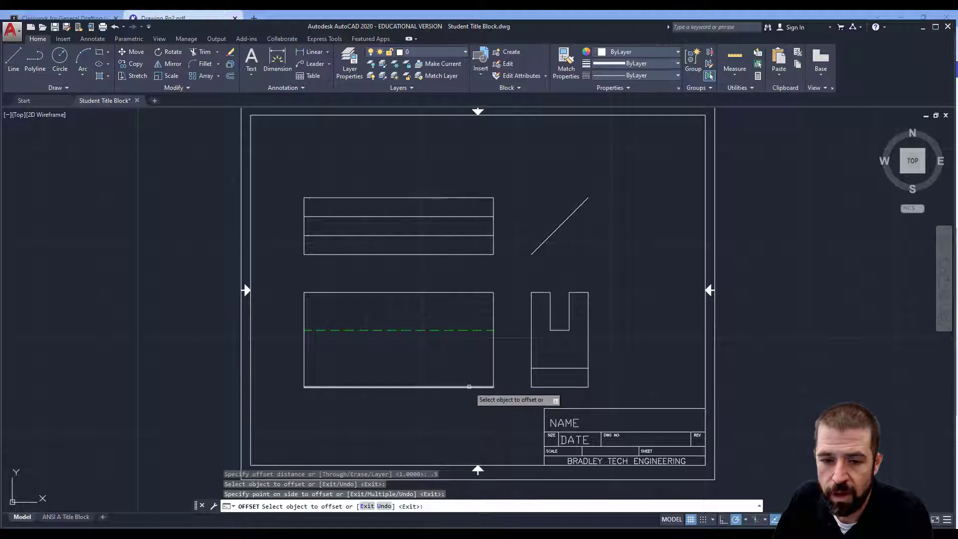
left_click(465, 387)
left_click(464, 375)
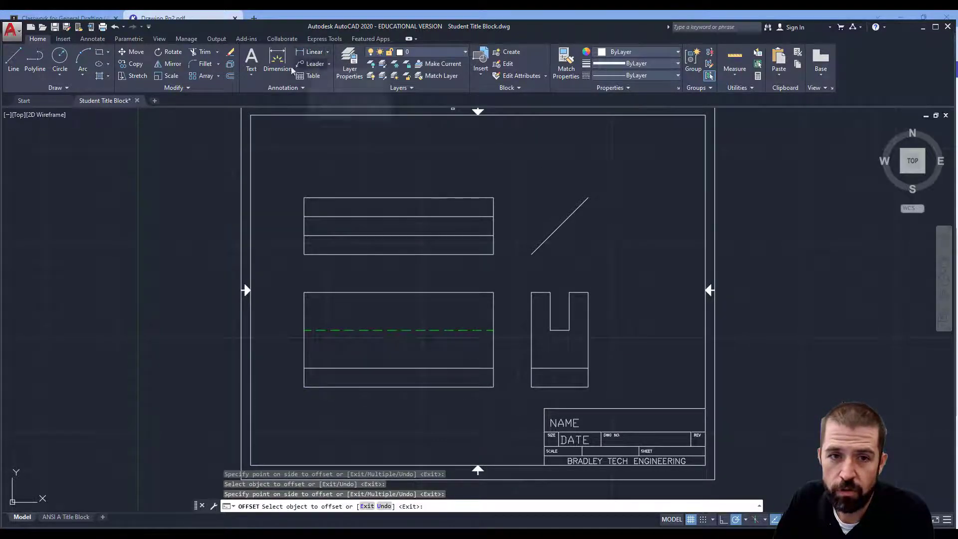
- Offset the side view's left edge 0.75 units to the right and the top view's bottom edge 0.75 units upward for the notch
left_click(226, 77)
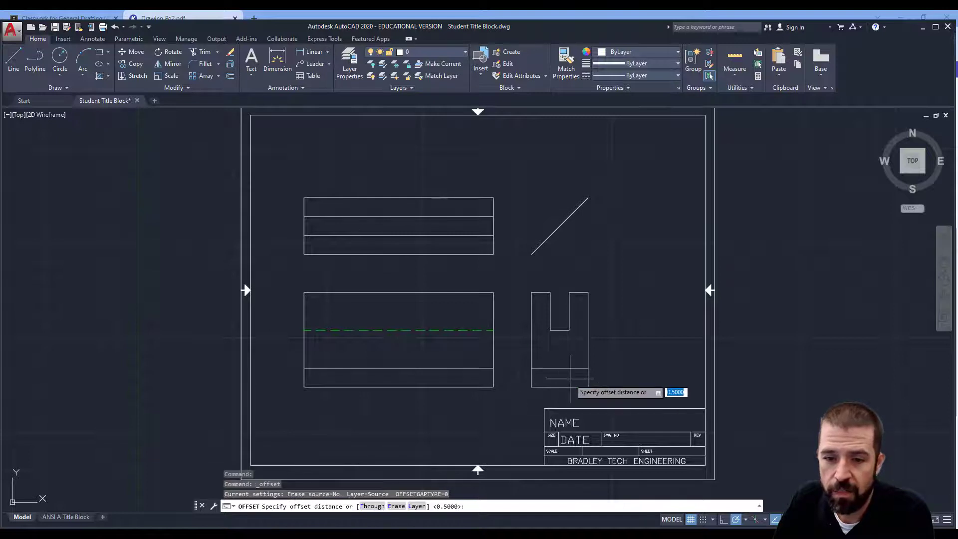
type(".75")
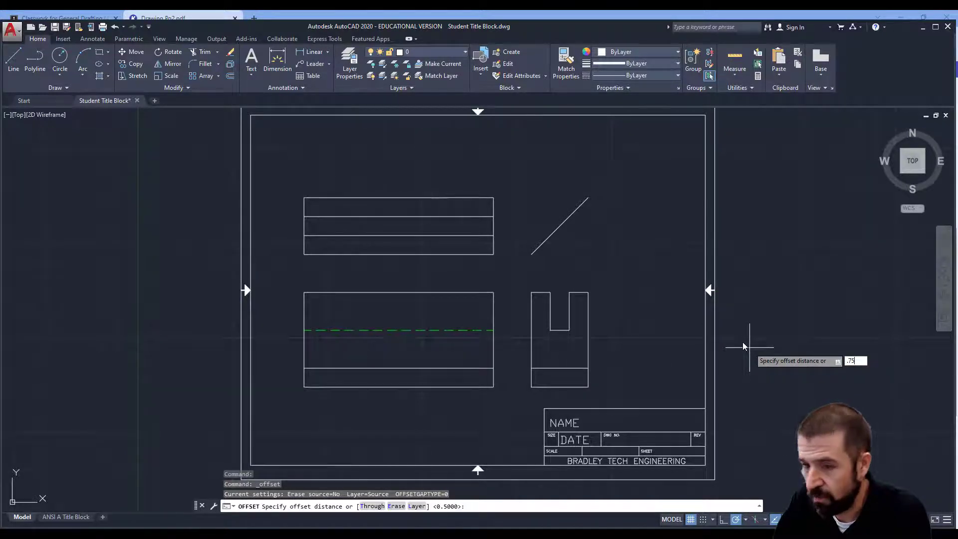
key("Return")
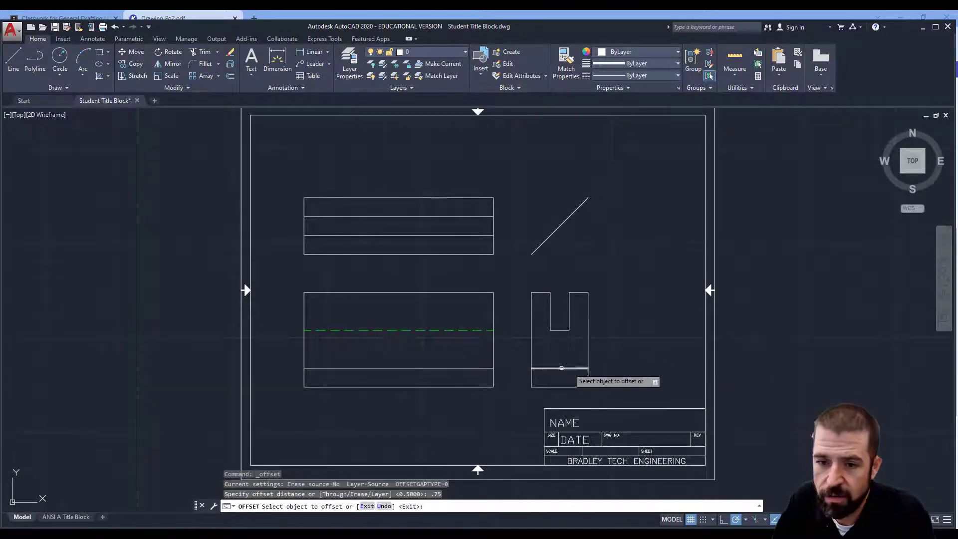
left_click(532, 369)
left_click(560, 356)
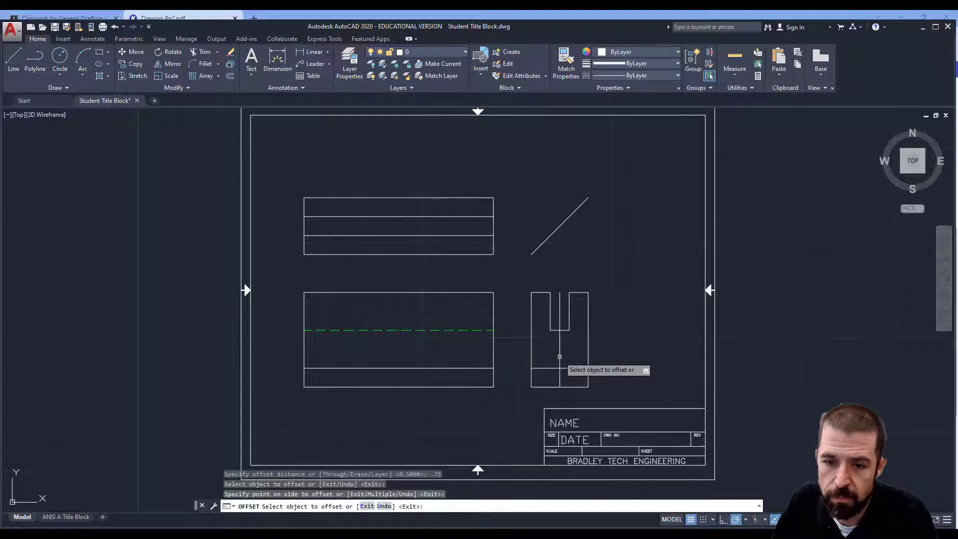
left_click(448, 254)
left_click(446, 234)
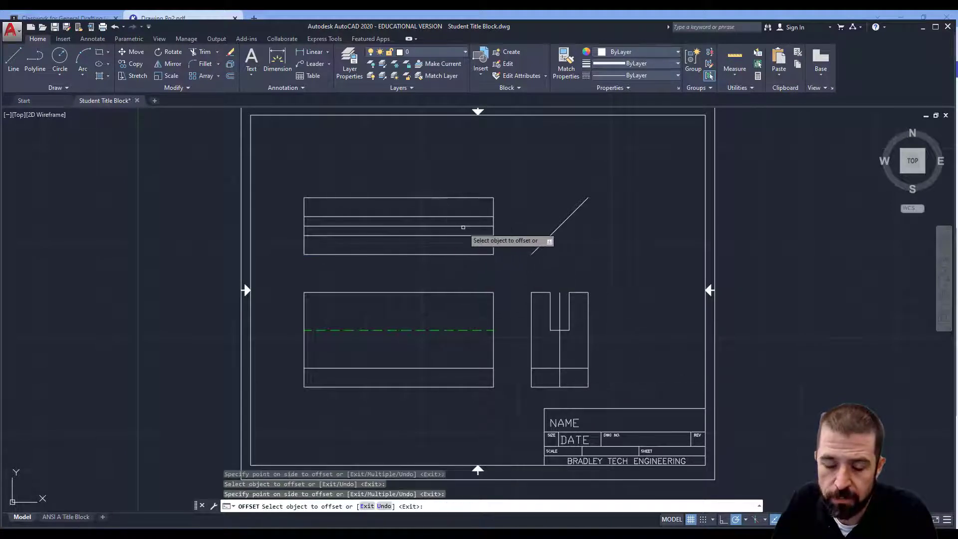
key("Escape")
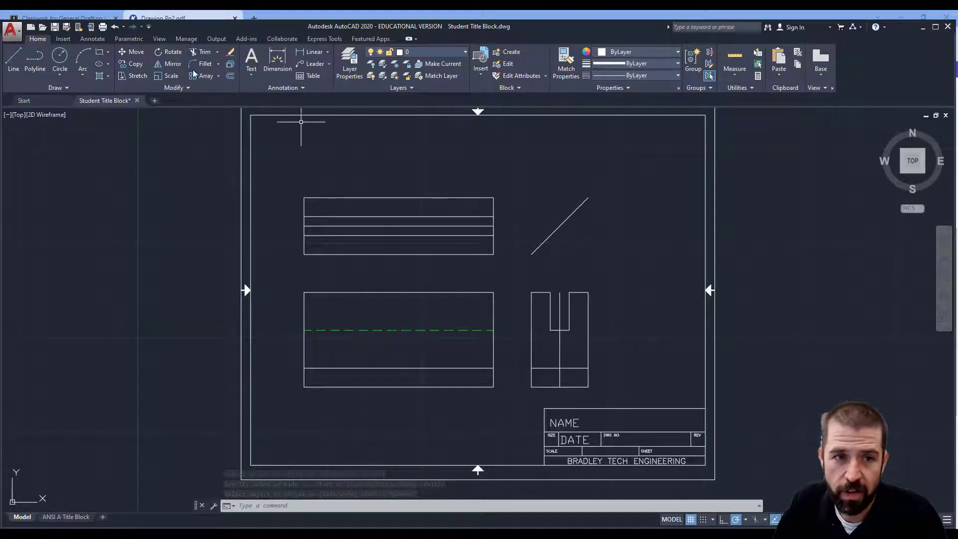
- Trim the side view's lower-left corner and the excess offset lines to form the stepped notch
left_click(195, 53)
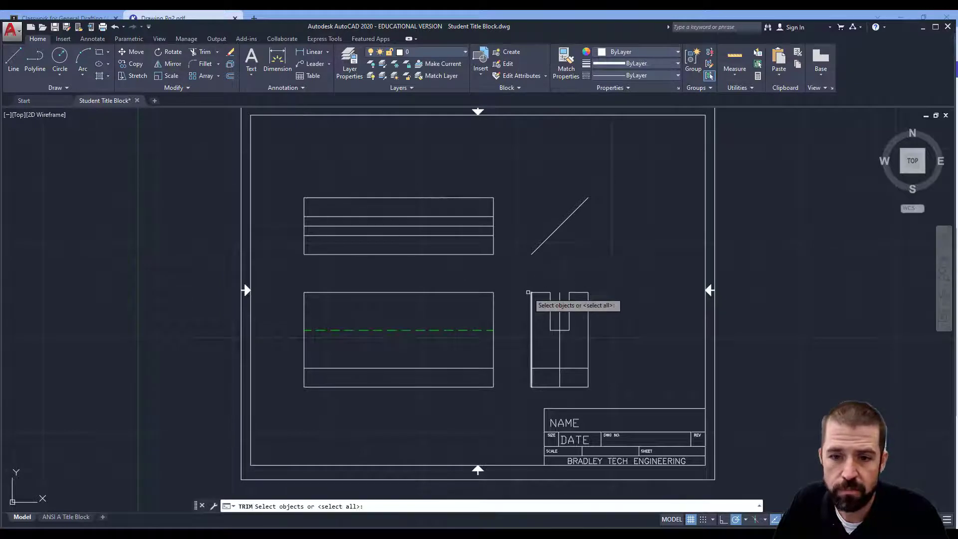
left_click(514, 278)
left_click(624, 387)
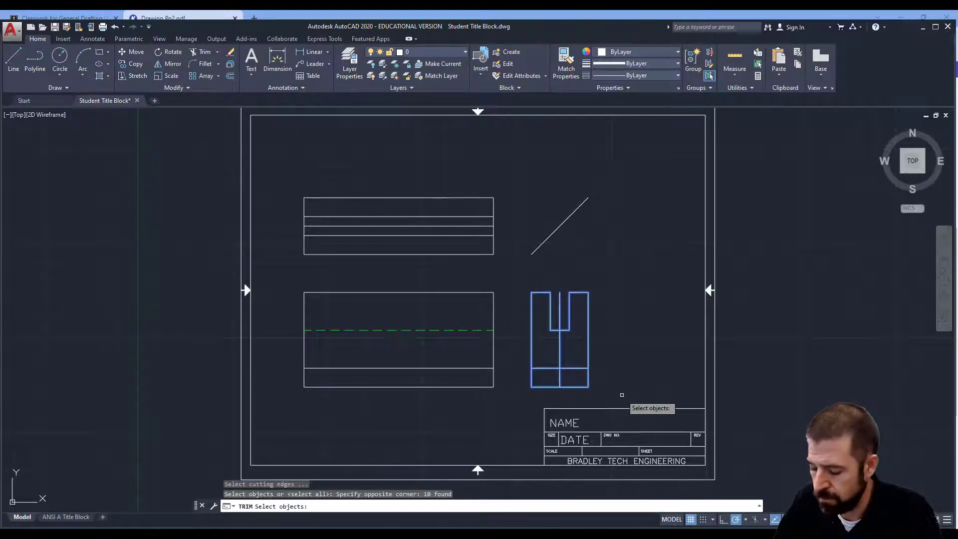
key("Return")
left_click(531, 378)
left_click(549, 387)
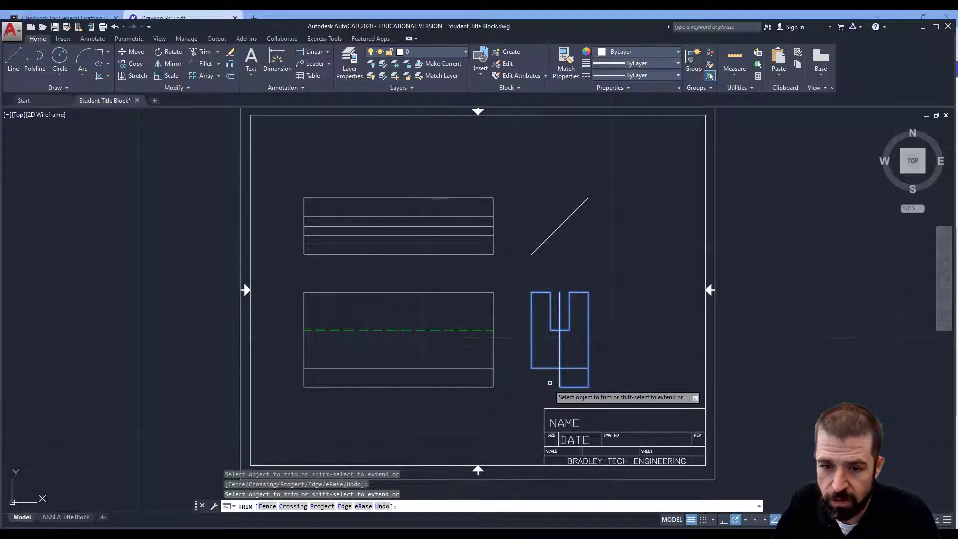
left_click(559, 309)
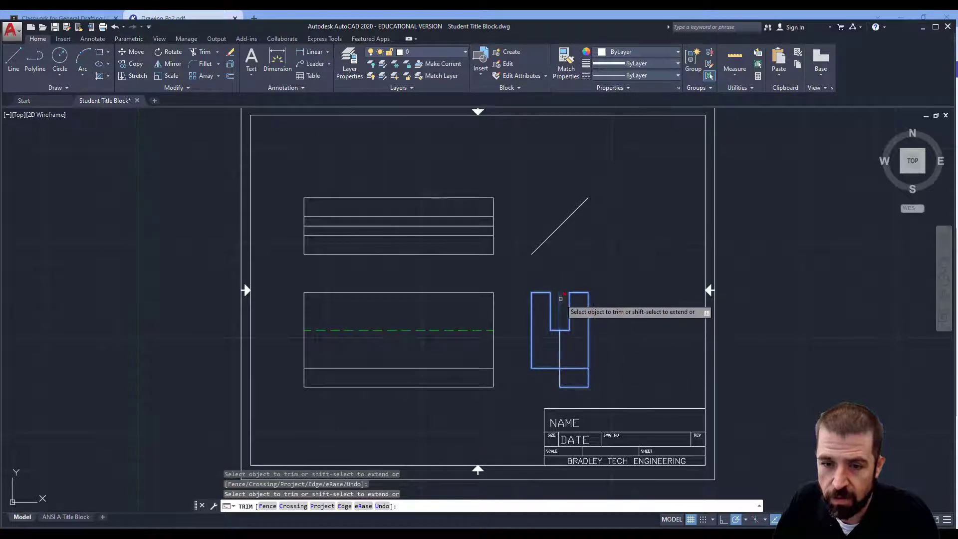
left_click(558, 344)
left_click(574, 368)
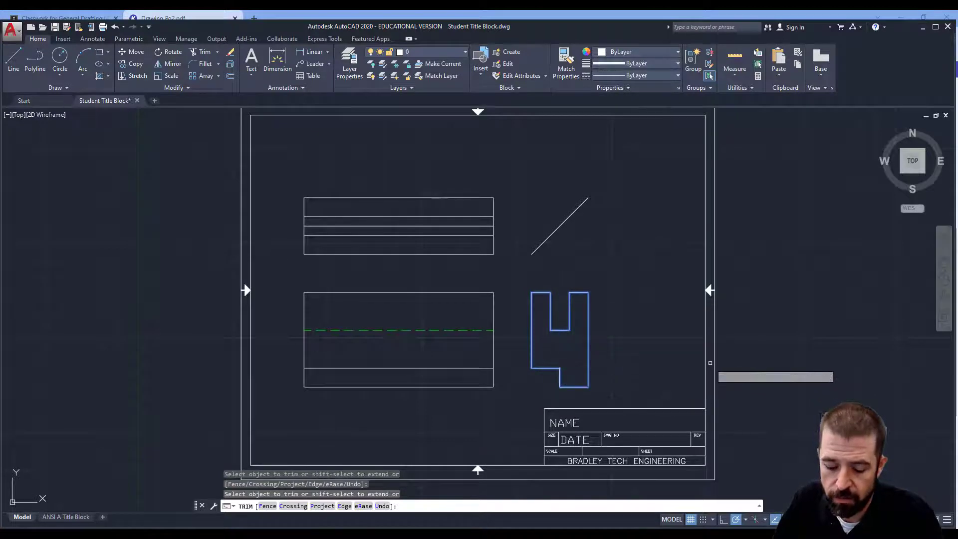
key("Escape")
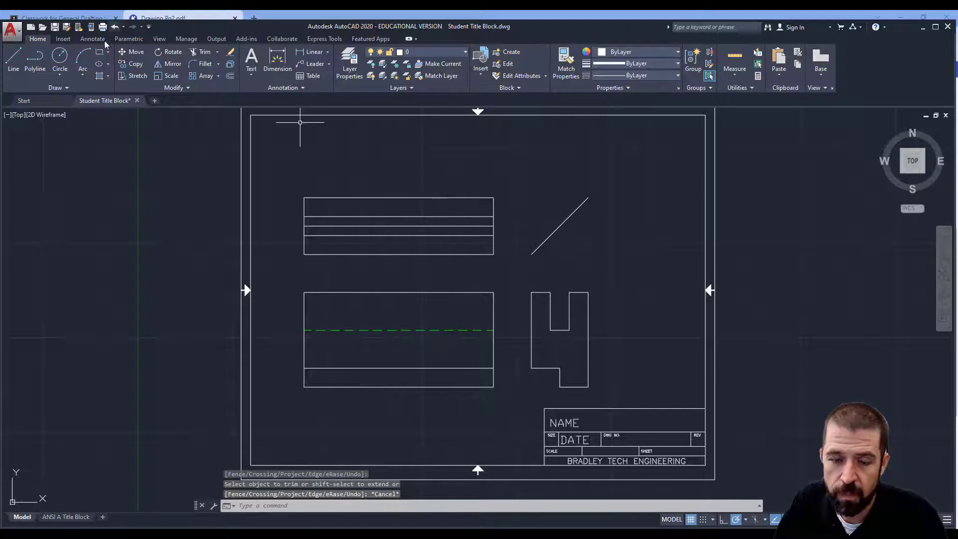
- Move the top view's middle notch line to the HIDDEN layer
left_click(13, 57)
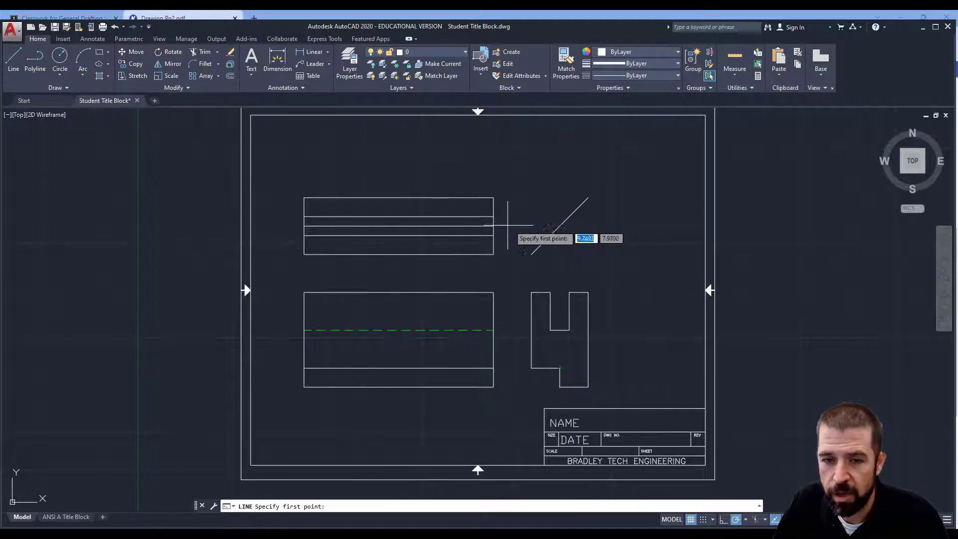
key("Escape")
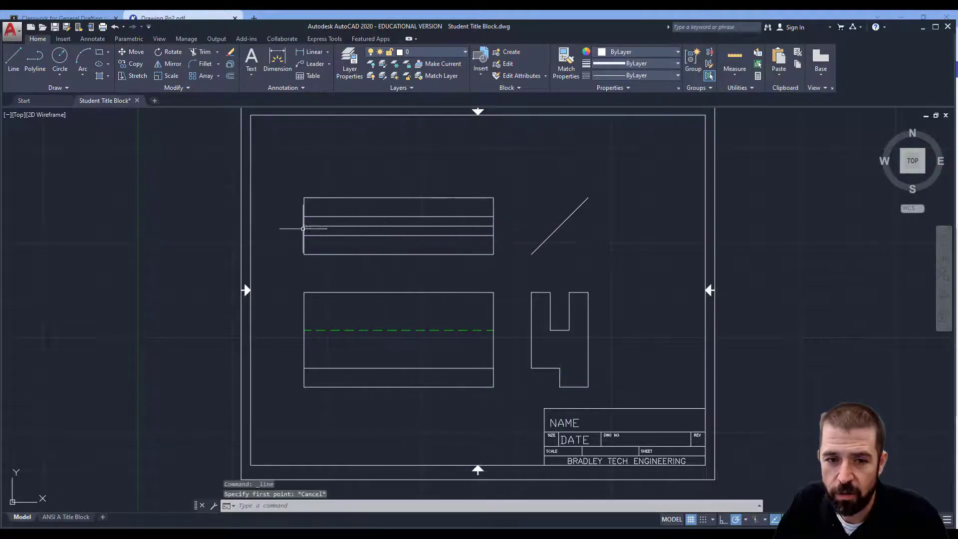
left_click(313, 226)
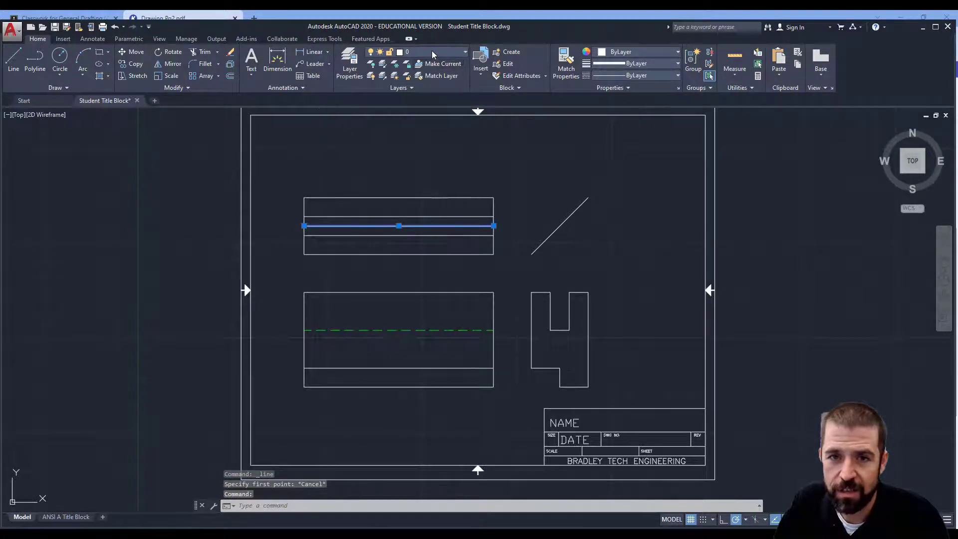
left_click(433, 54)
left_click(424, 116)
key("Escape")
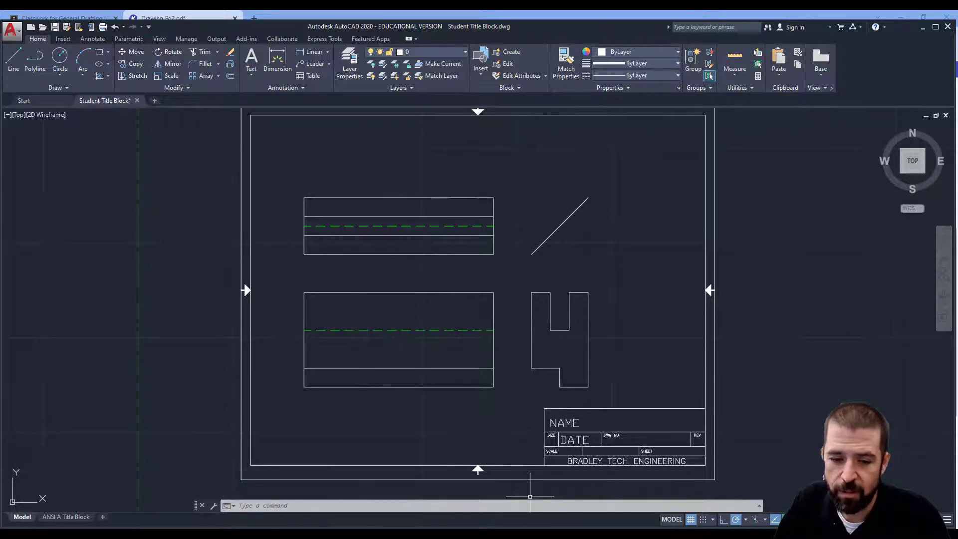
- Check the dimension layout in the Kami PDF, and in AutoCAD make the dimension layer current
left_click(314, 534)
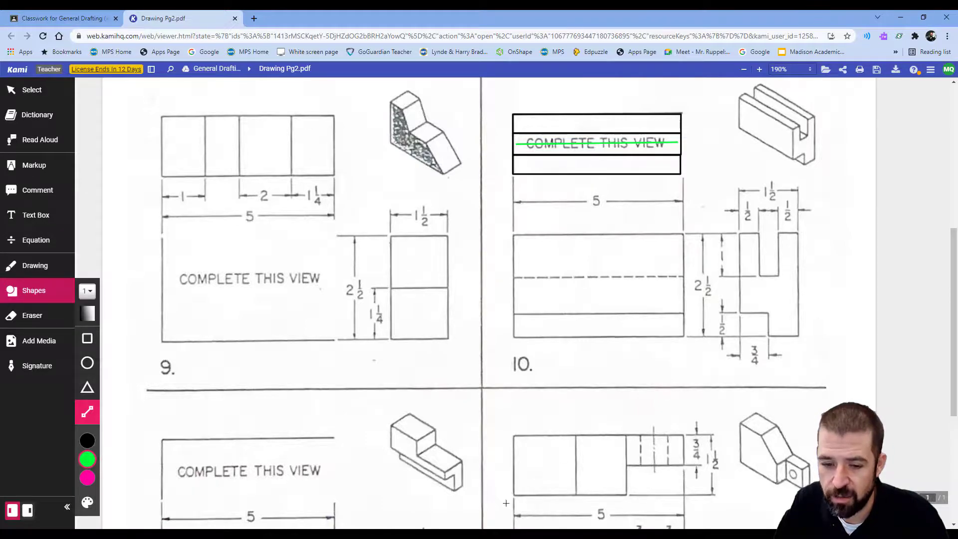
key("alt+Tab")
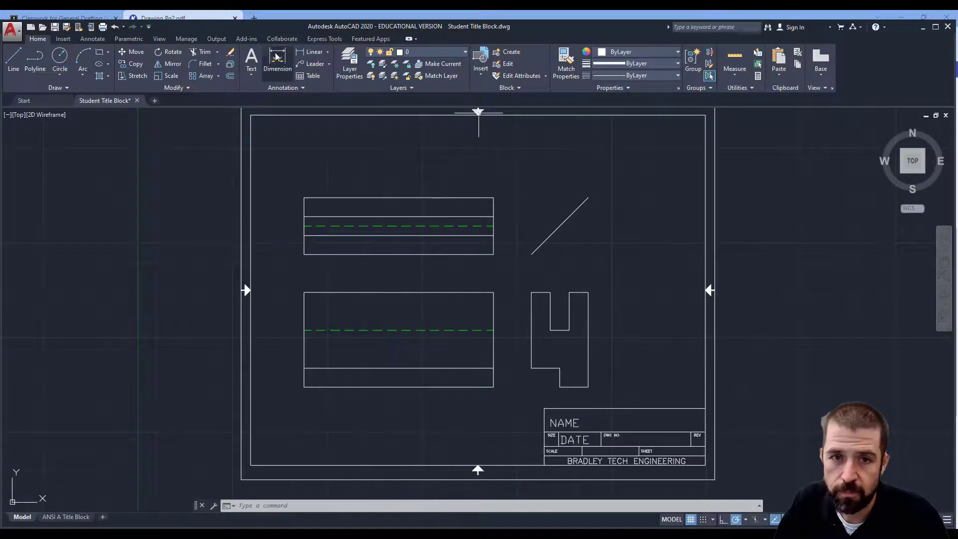
left_click(412, 53)
left_click(419, 99)
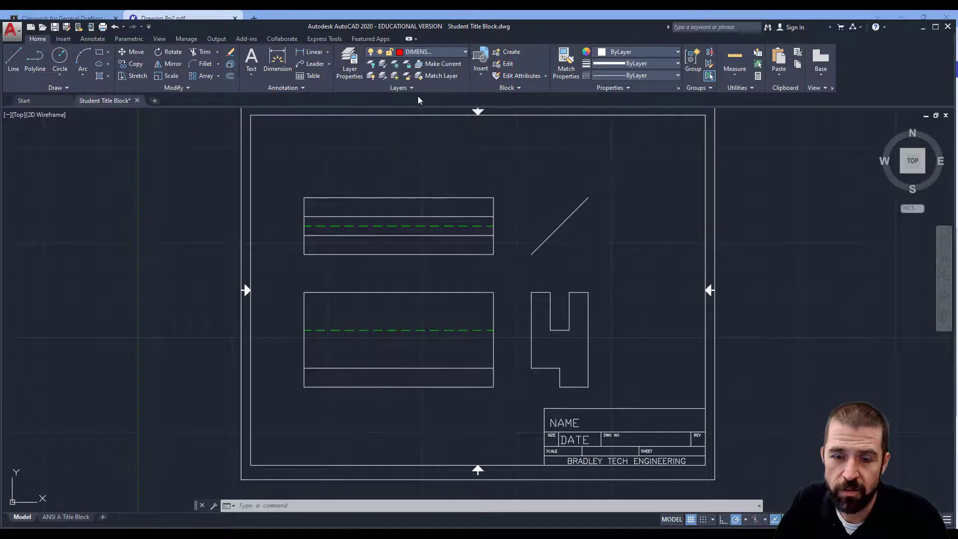
- Add aligned linear dimensions above the side view for the widths of the walls on both sides of the slot
left_click(314, 52)
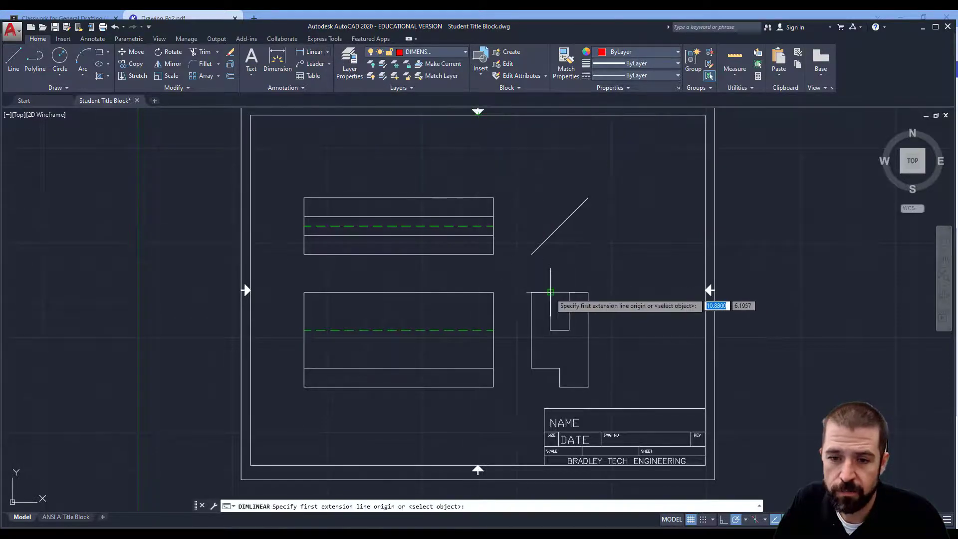
left_click(550, 293)
left_click(531, 292)
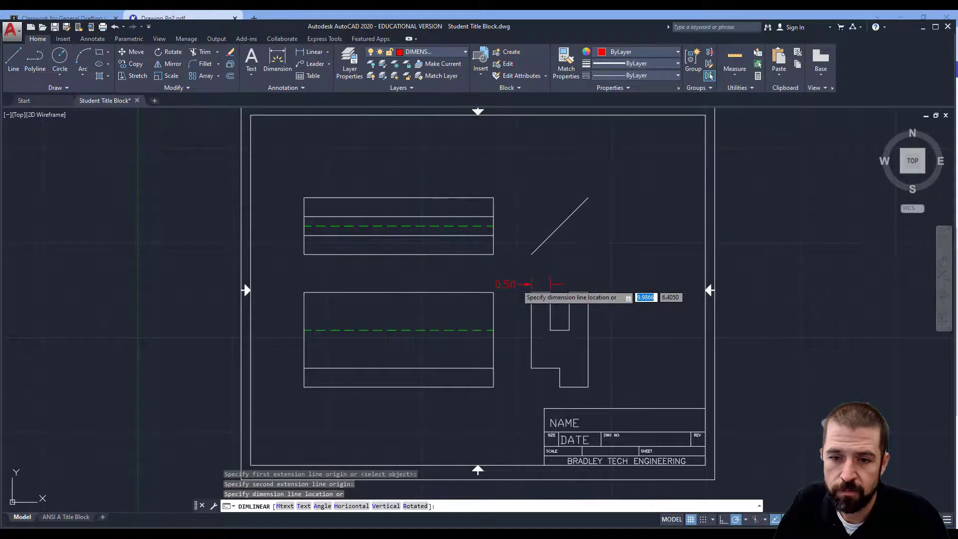
left_click(516, 284)
key("Return")
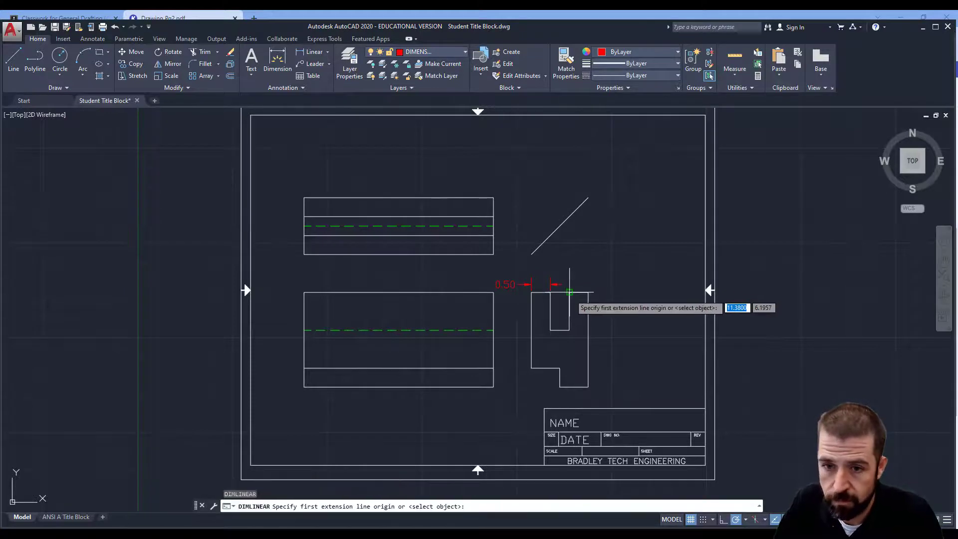
left_click(570, 292)
left_click(588, 292)
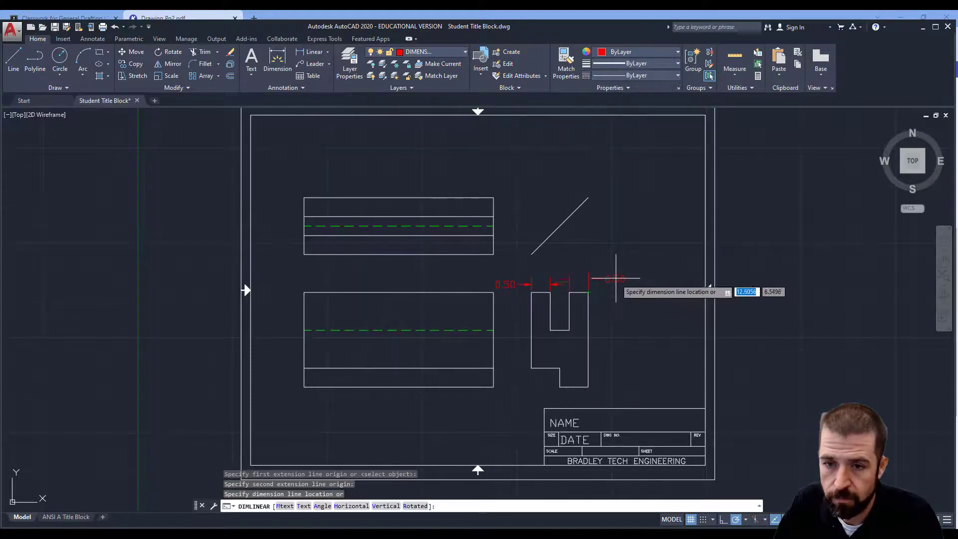
left_click(607, 284)
- Dimension the side view's overall width above the wall dimensions and the slot's depth on the view's right side
key("Return")
left_click(531, 292)
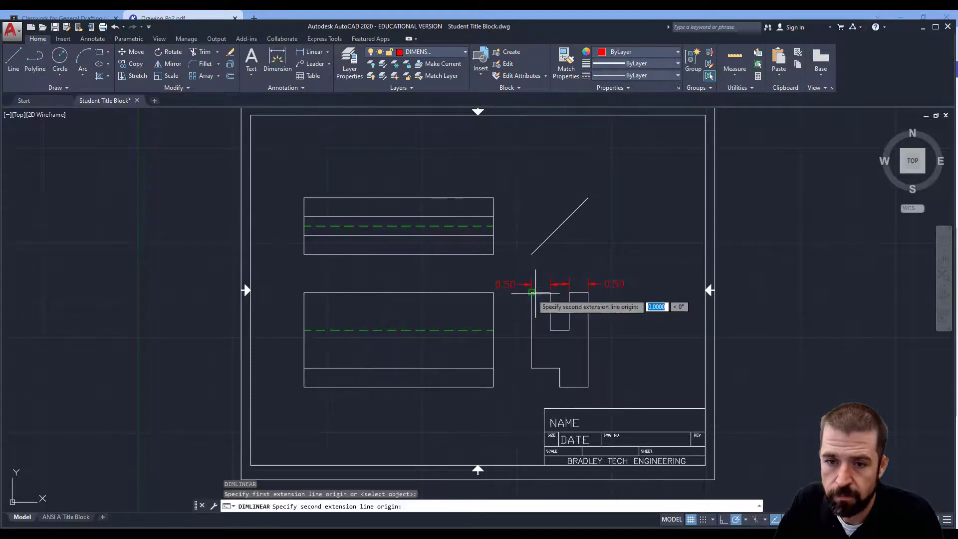
left_click(588, 293)
left_click(574, 263)
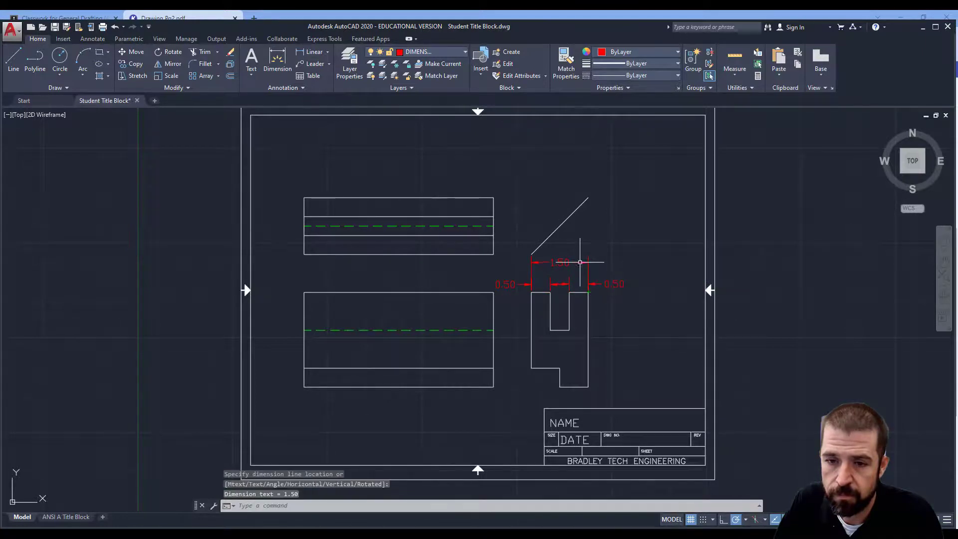
key("Return")
left_click(569, 292)
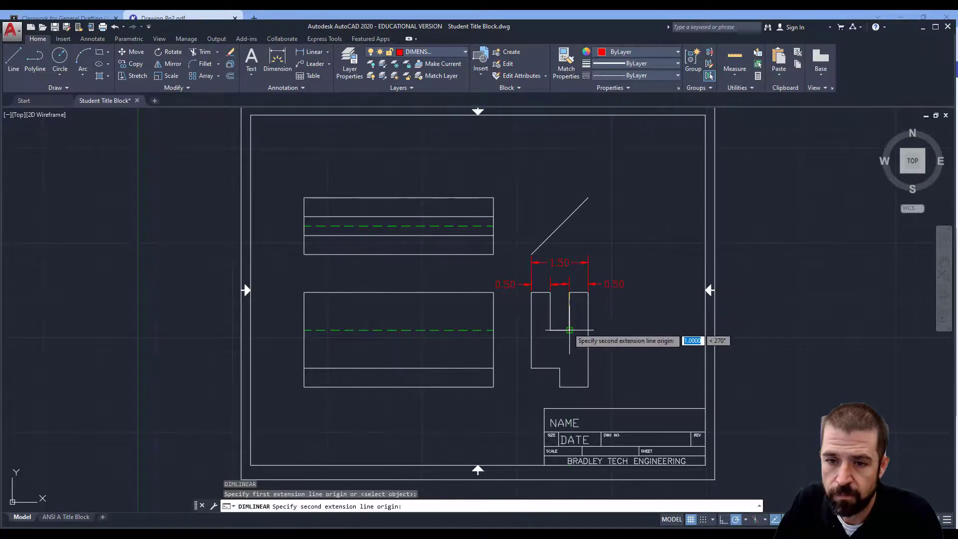
left_click(569, 330)
left_click(615, 323)
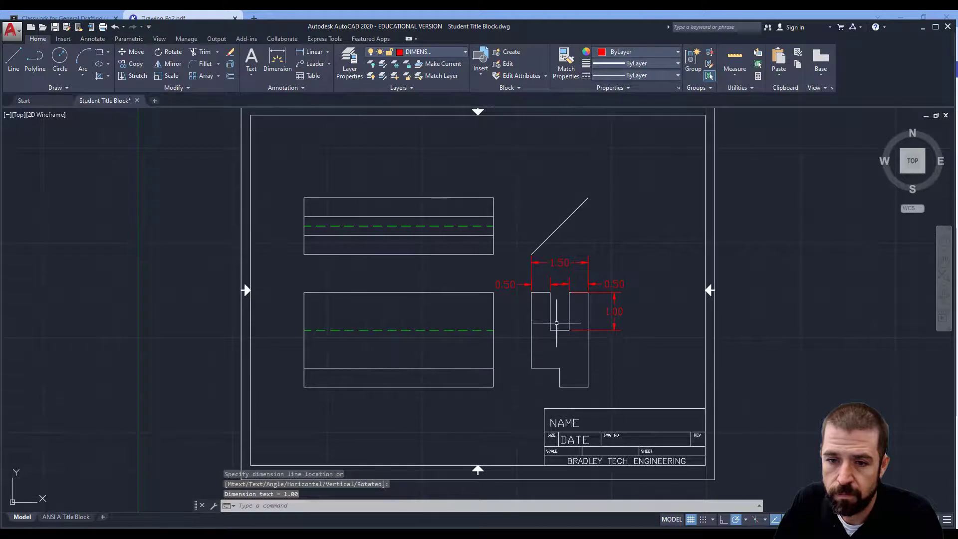
- Add a vertical linear dimension for the front view's overall height, placed between the front and side views
key("Return")
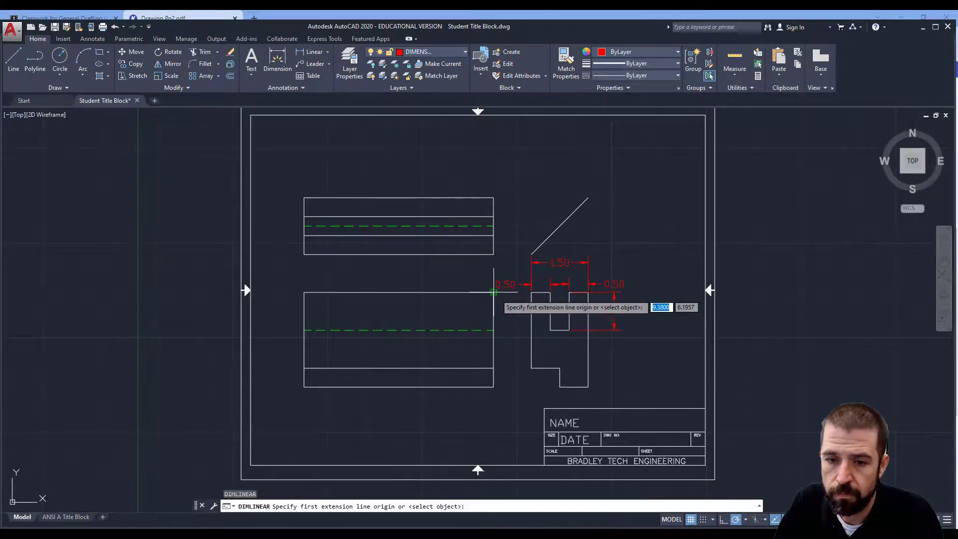
left_click(494, 292)
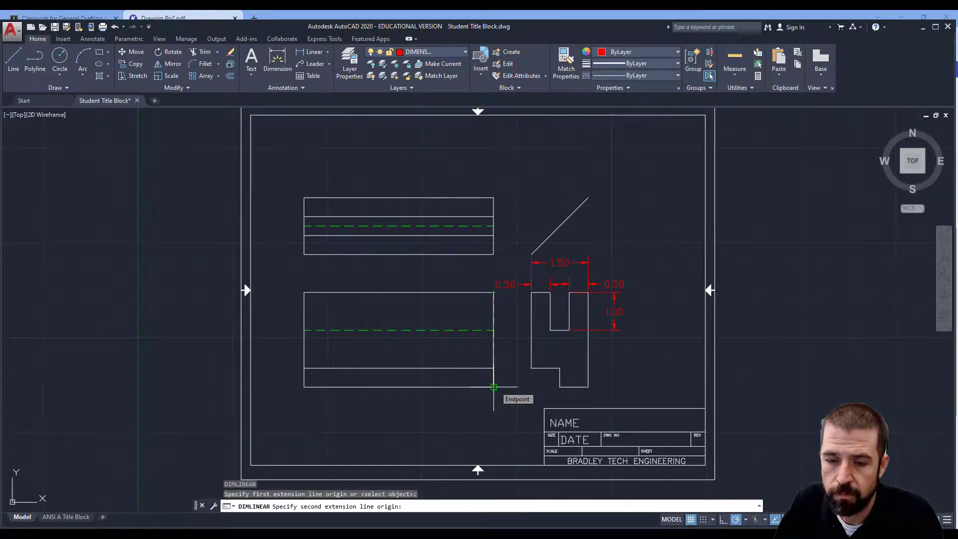
left_click(494, 387)
left_click(506, 385)
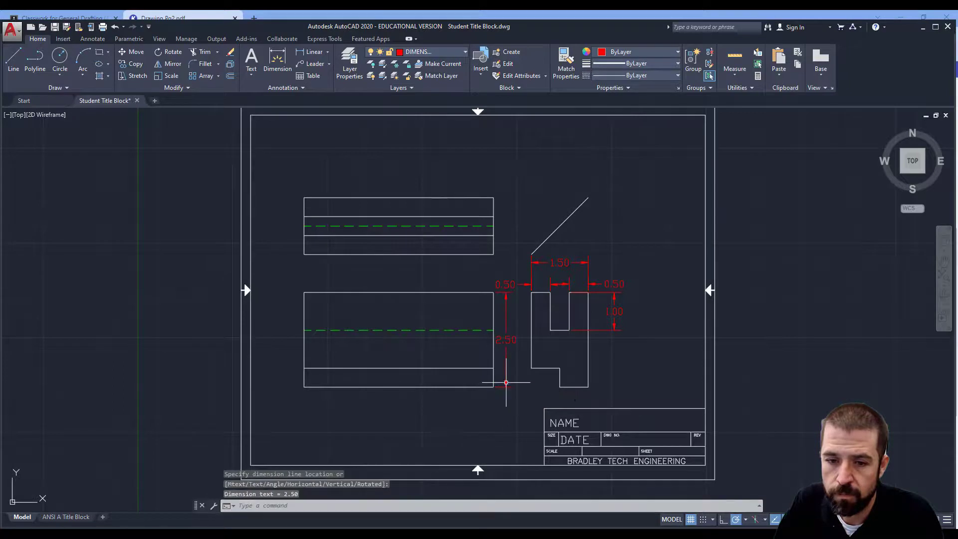
- Dimension the side view's lower-left notch, with its width below the view and its height on the view's left side
key("Return")
left_click(532, 368)
left_click(560, 369)
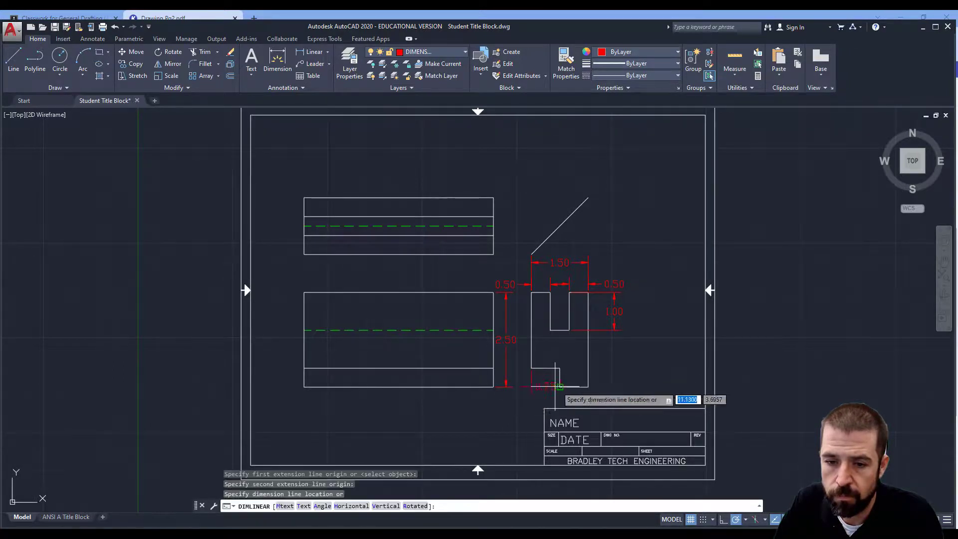
left_click(551, 399)
key("Return")
left_click(560, 387)
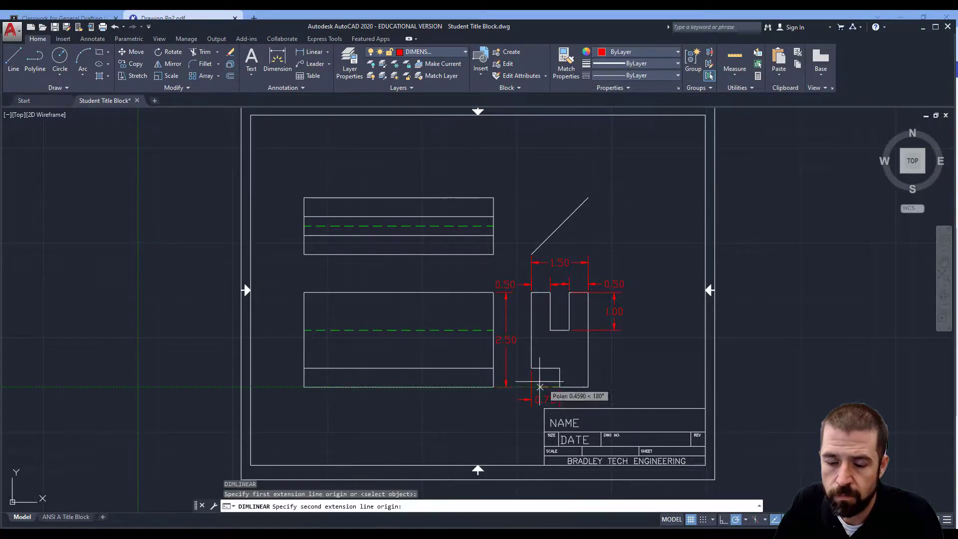
left_click(532, 369)
left_click(521, 389)
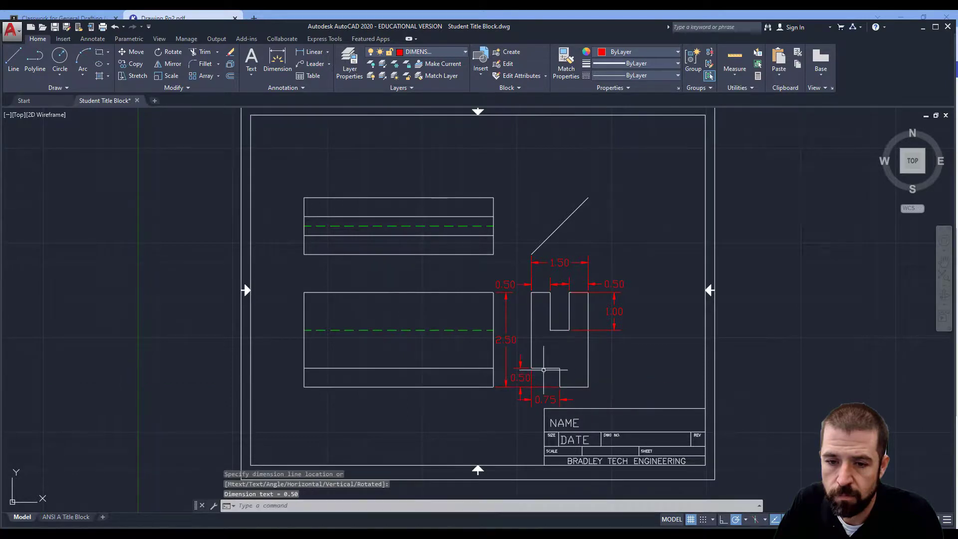
- Dimension the overall length between the top and front views, check the layout against exercise 10 in the Kami PDF, and return to AutoCAD
key("Return")
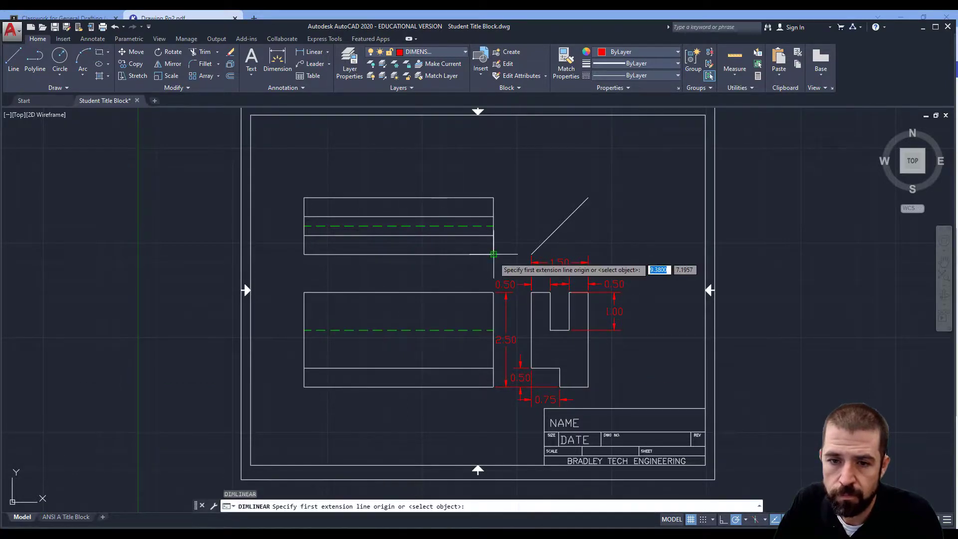
left_click(494, 255)
left_click(304, 255)
left_click(323, 269)
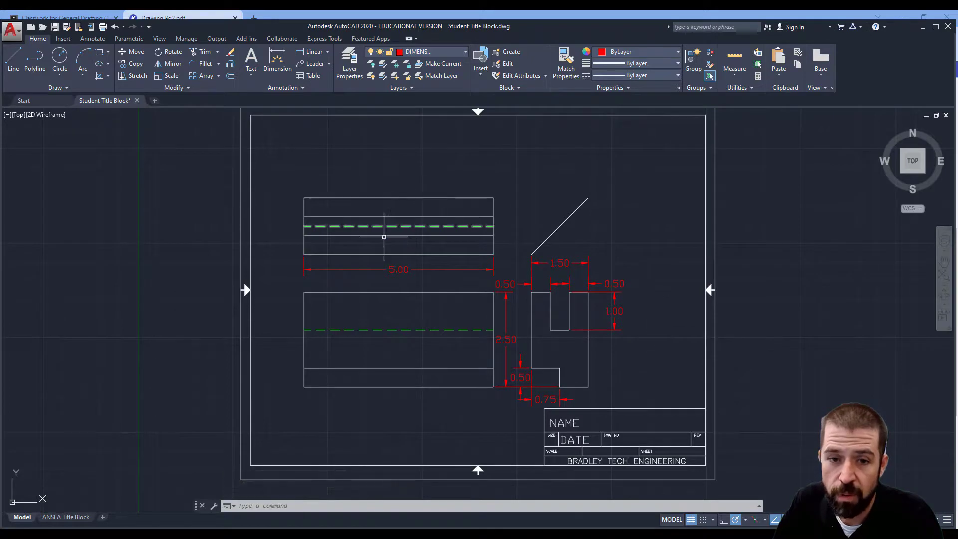
key("alt+Tab")
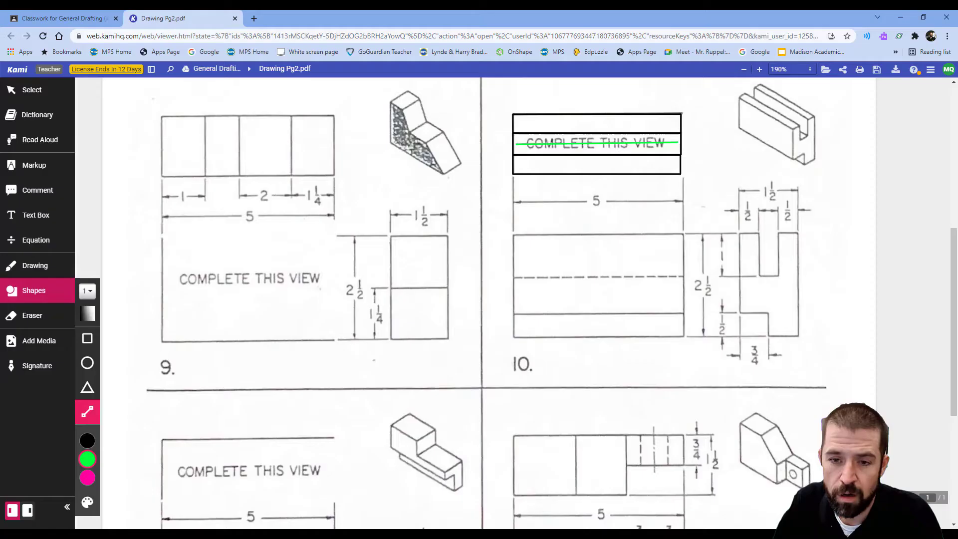
key("alt+Tab")
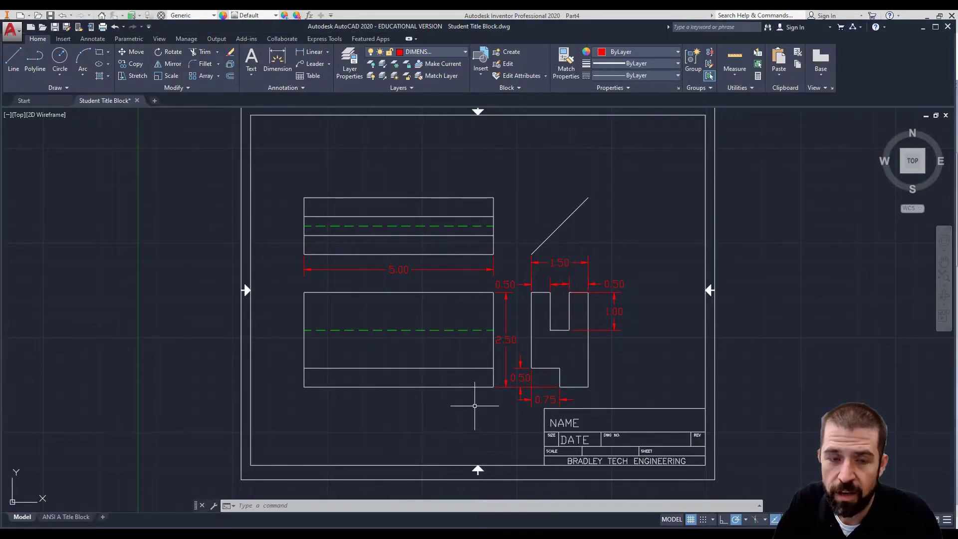